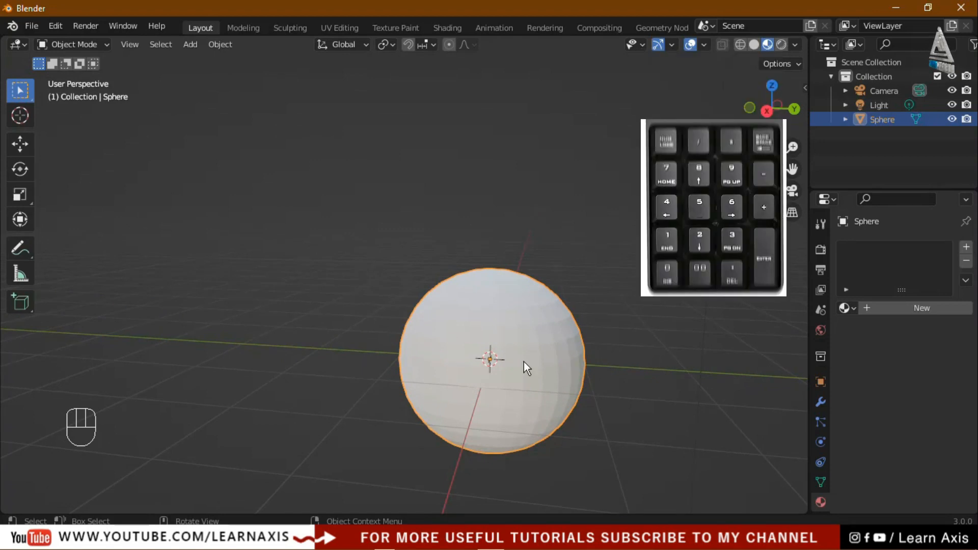
# In the right orthographic view, raise the sphere about 1.009 m along Z so its base meets the ground line.
pyautogui.press('KP_3')
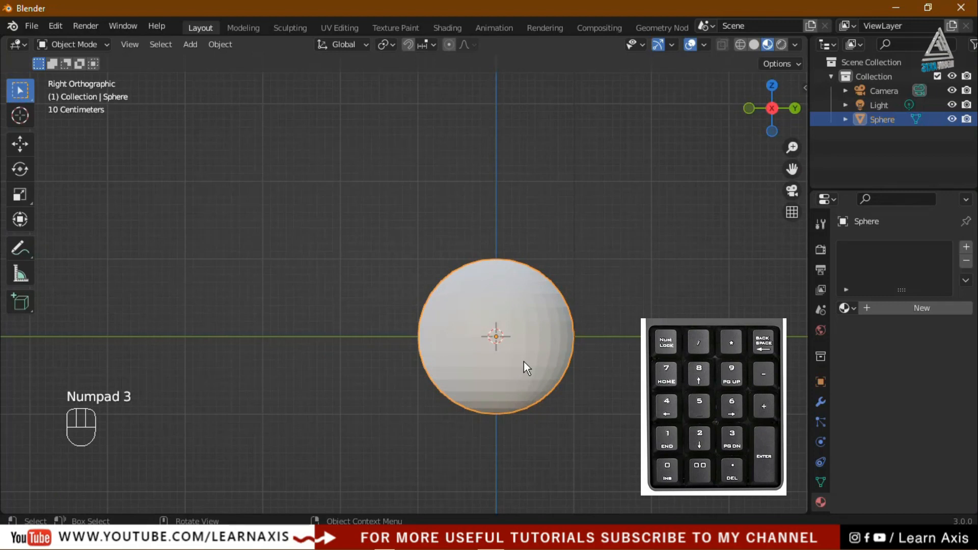
pyautogui.scroll(5, 524, 361)
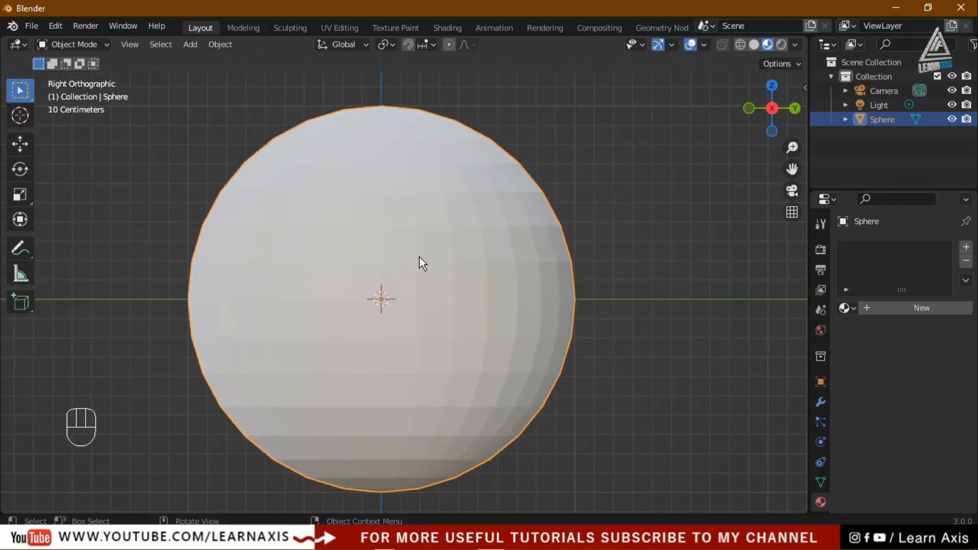
pyautogui.press('g')
pyautogui.press('z')
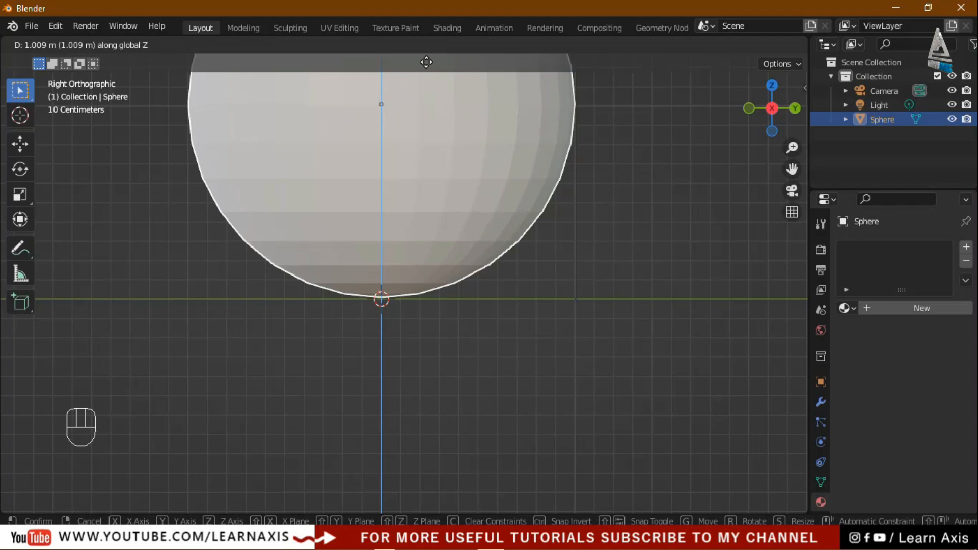
pyautogui.click(426, 63)
# Fine-tune the sphere's height by lowering it about 0.006 m along Z, checking its lowest point against the ground line.
pyautogui.scroll(5, 381, 221)
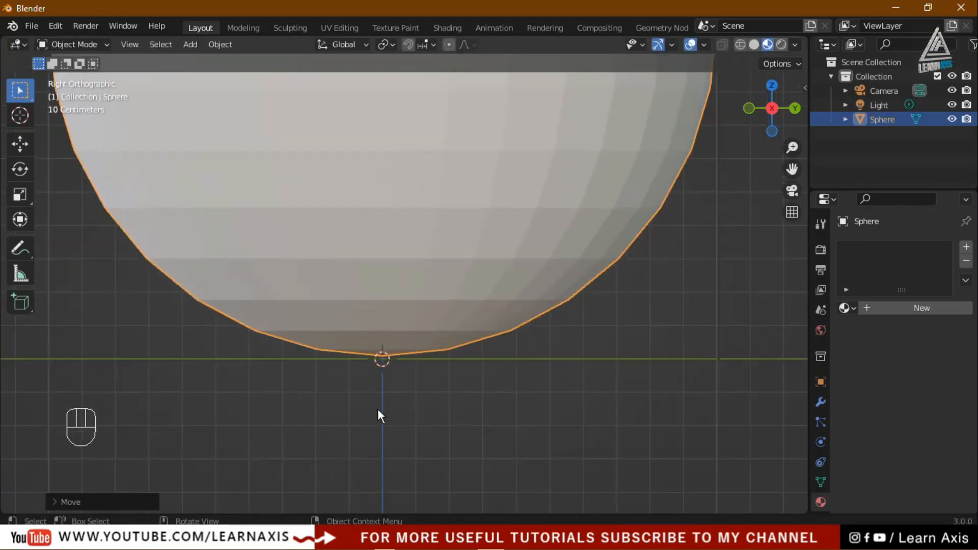
pyautogui.scroll(2, 399, 306)
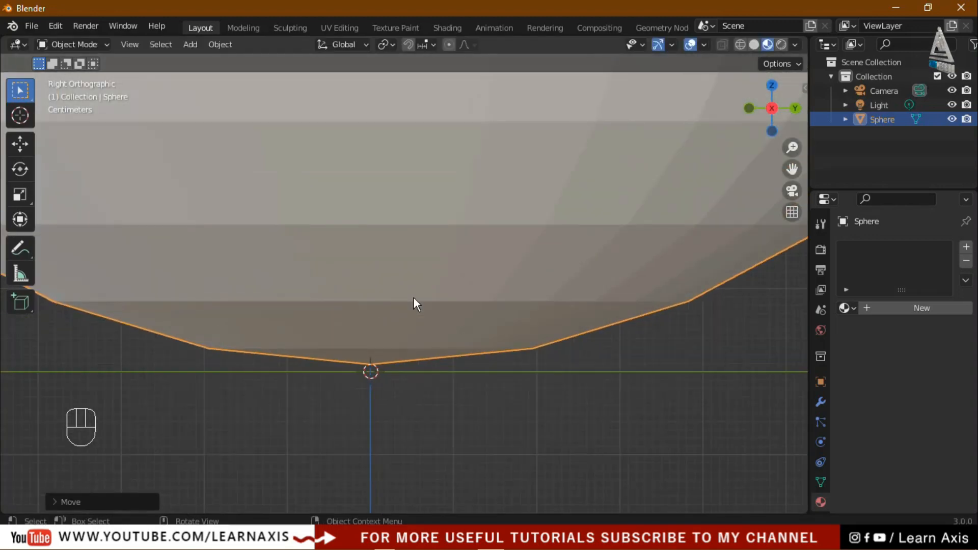
pyautogui.press('g')
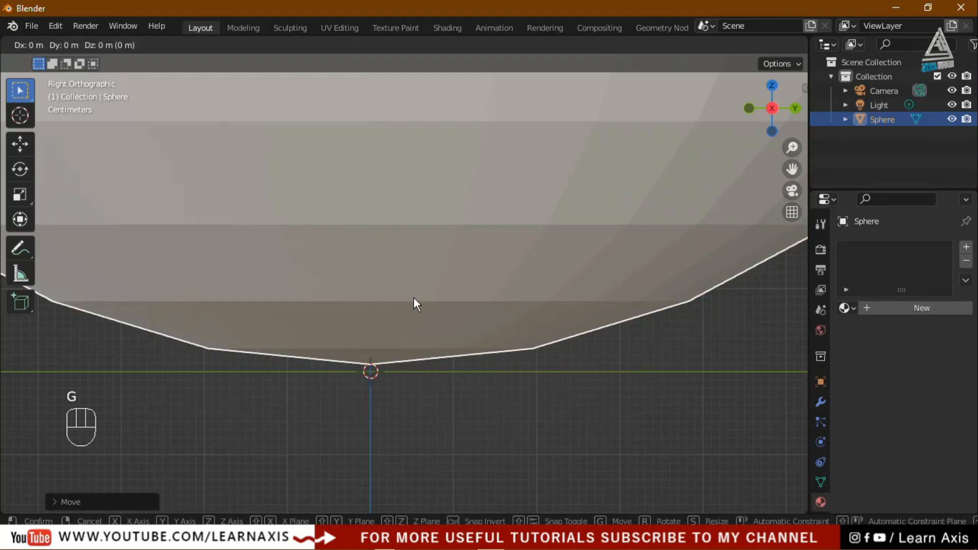
pyautogui.press('z')
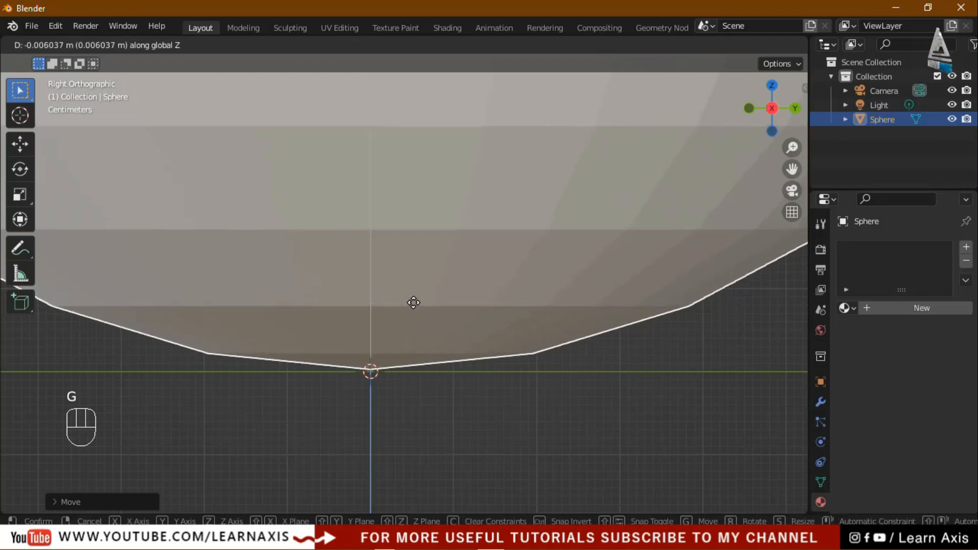
pyautogui.click(414, 302)
# Enter Edit Mode on the sphere and deselect all of its faces.
pyautogui.moveTo(463, 320); pyautogui.dragTo(645, 424, button='middle')
pyautogui.scroll(-6, 644, 423)
pyautogui.moveTo(698, 475); pyautogui.dragTo(674, 395, button='middle')
pyautogui.scroll(-3, 673, 392)
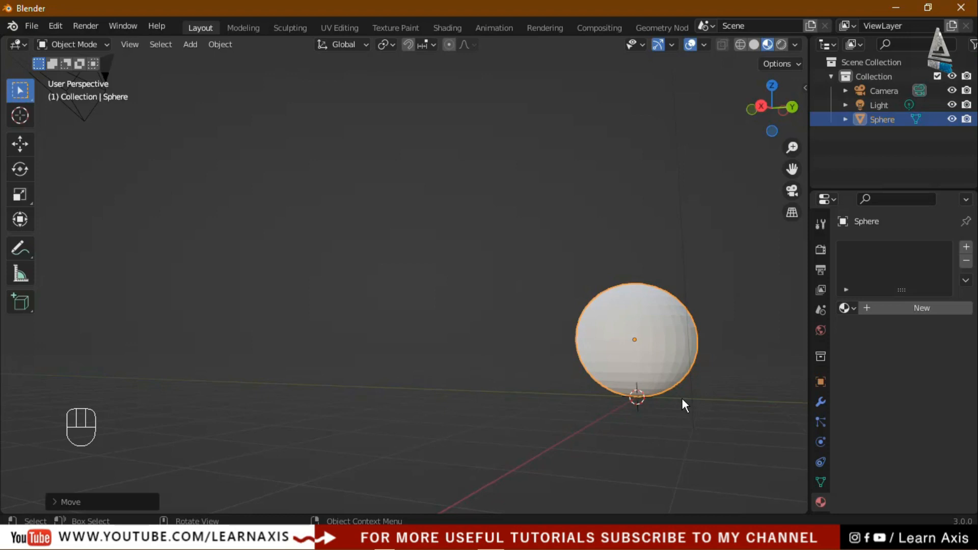
pyautogui.press('Tab')
pyautogui.keyDown('shift'); pyautogui.moveTo(727, 376); pyautogui.dragTo(480, 399, button='middle'); pyautogui.keyUp('shift')
pyautogui.scroll(3, 410, 378)
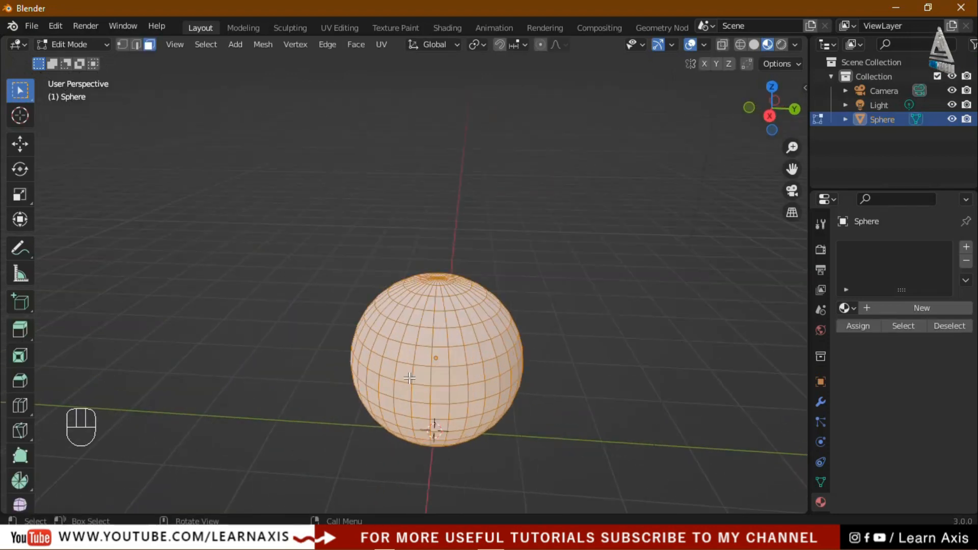
pyautogui.scroll(3, 410, 379)
pyautogui.hotkey('alt', 'a')
pyautogui.scroll(2, 614, 344)
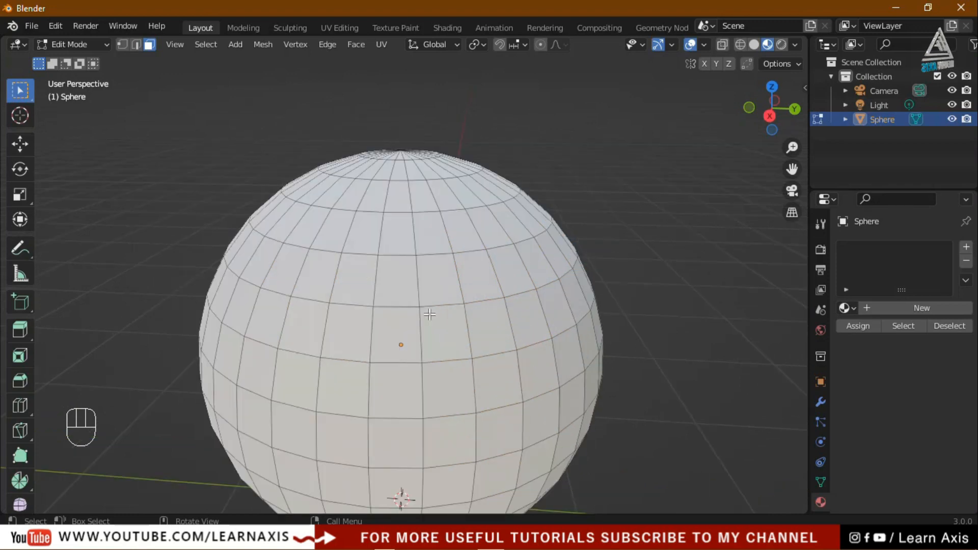
# Try selecting alternate faces one by one along an upper row of the sphere, and clear the selection.
pyautogui.click(405, 284)
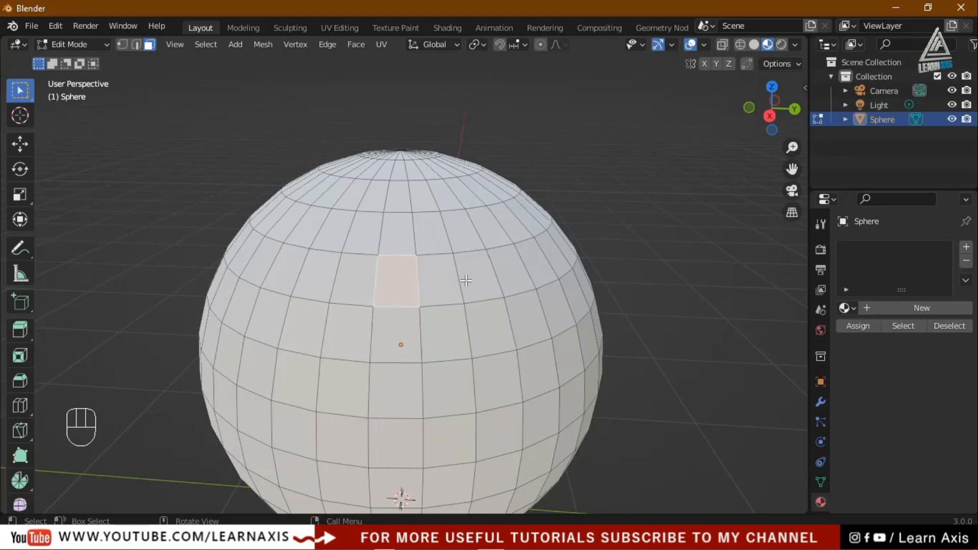
pyautogui.keyDown('ctrl'); pyautogui.click(481, 279); pyautogui.keyUp('ctrl')
pyautogui.hotkey('ctrl', 'z')
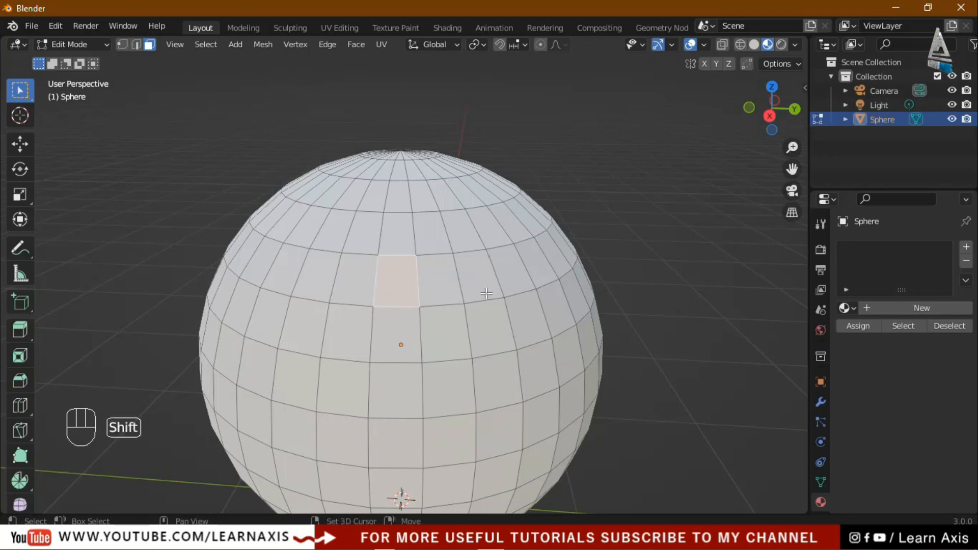
pyautogui.keyDown('shift'); pyautogui.click(476, 280); pyautogui.keyUp('shift')
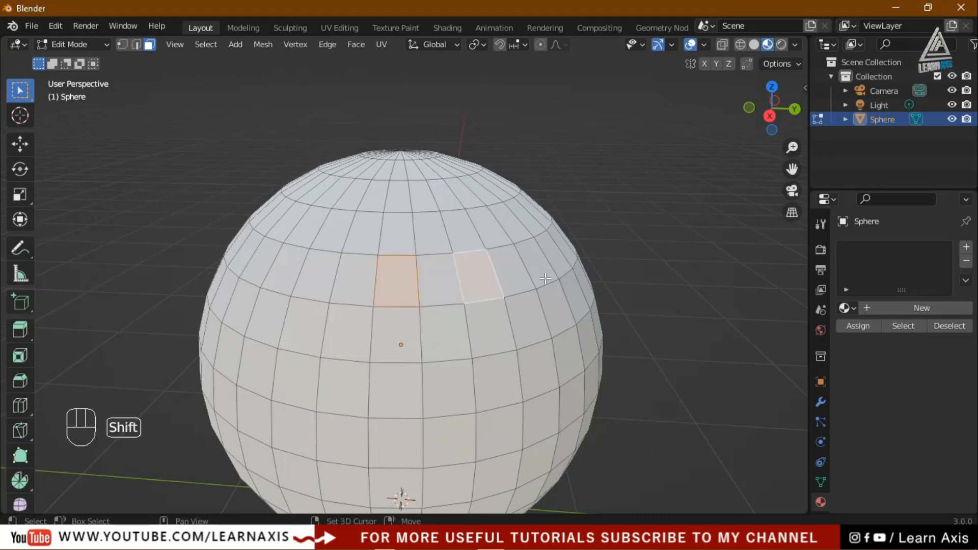
pyautogui.keyDown('shift'); pyautogui.click(535, 263); pyautogui.keyUp('shift')
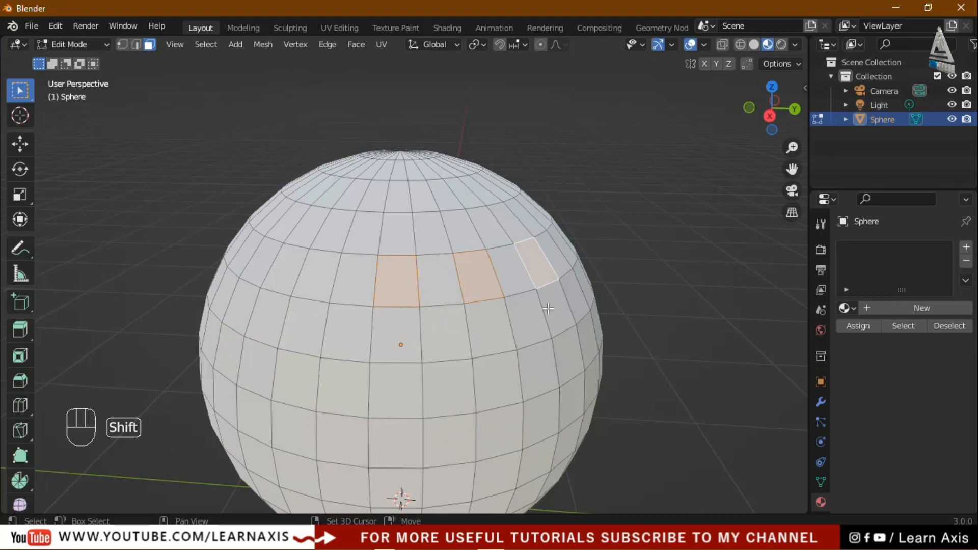
pyautogui.moveTo(608, 341); pyautogui.dragTo(385, 330, button='middle')
pyautogui.scroll(-5, 390, 333)
pyautogui.scroll(2, 446, 262)
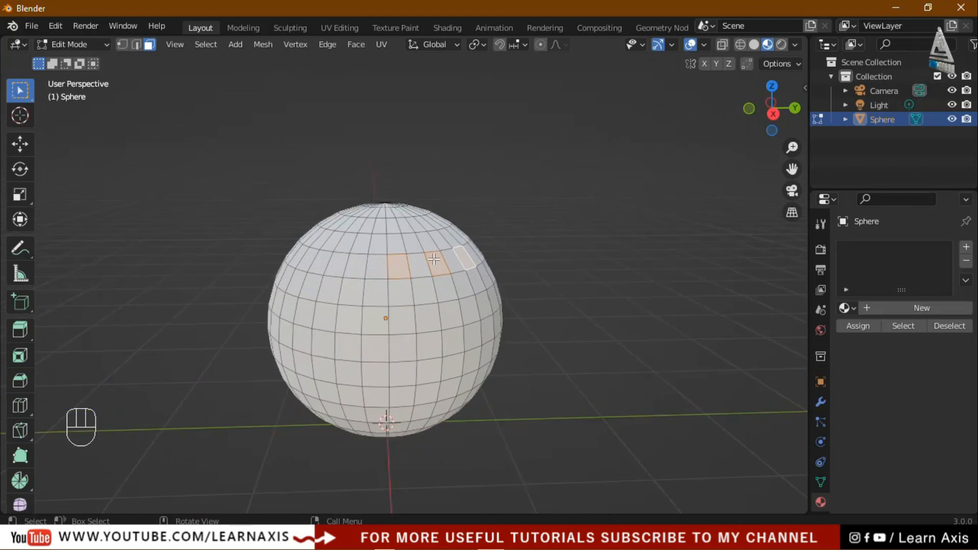
pyautogui.hotkey('alt', 'a')
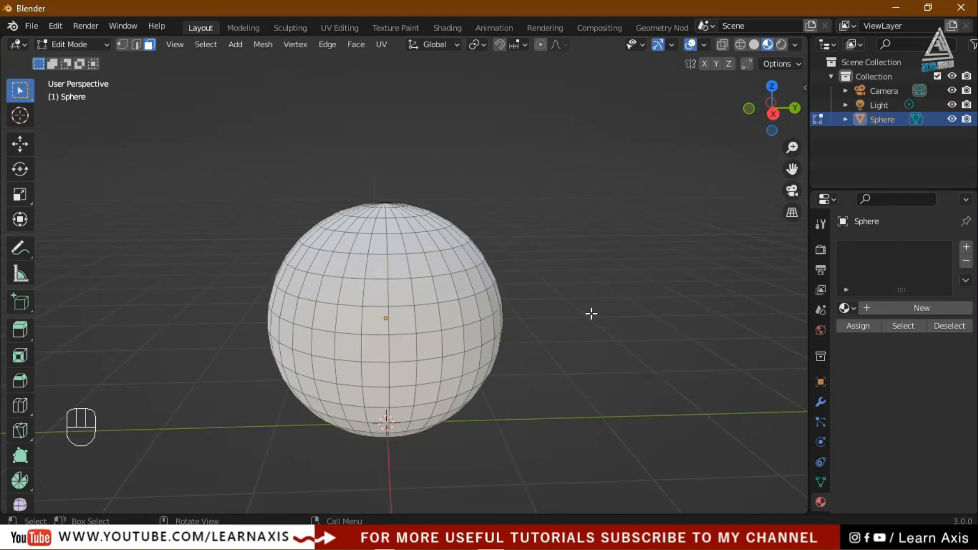
# Select all faces of the sphere and apply Checker Deselect to leave a checkerboard selection.
pyautogui.press('a')
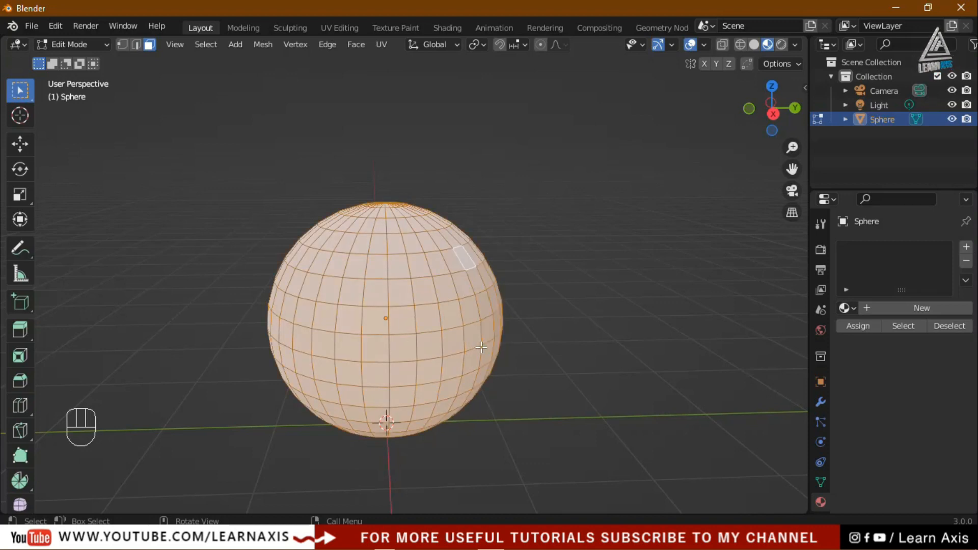
pyautogui.click(209, 46)
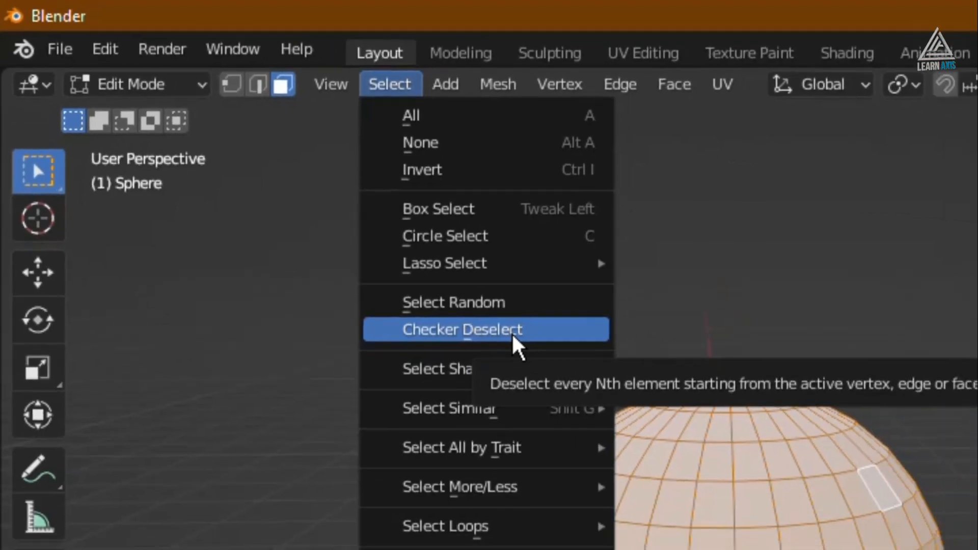
pyautogui.click(513, 336)
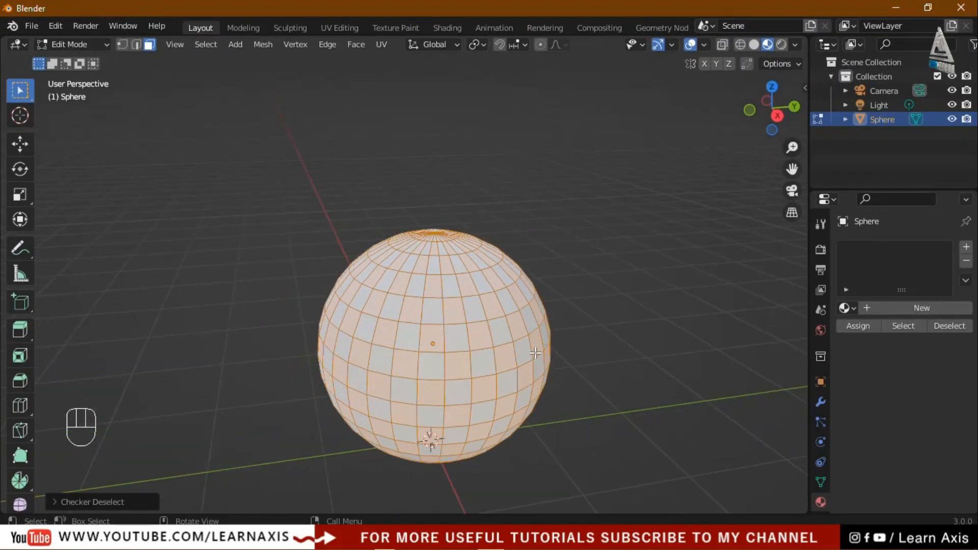
pyautogui.scroll(4, 532, 353)
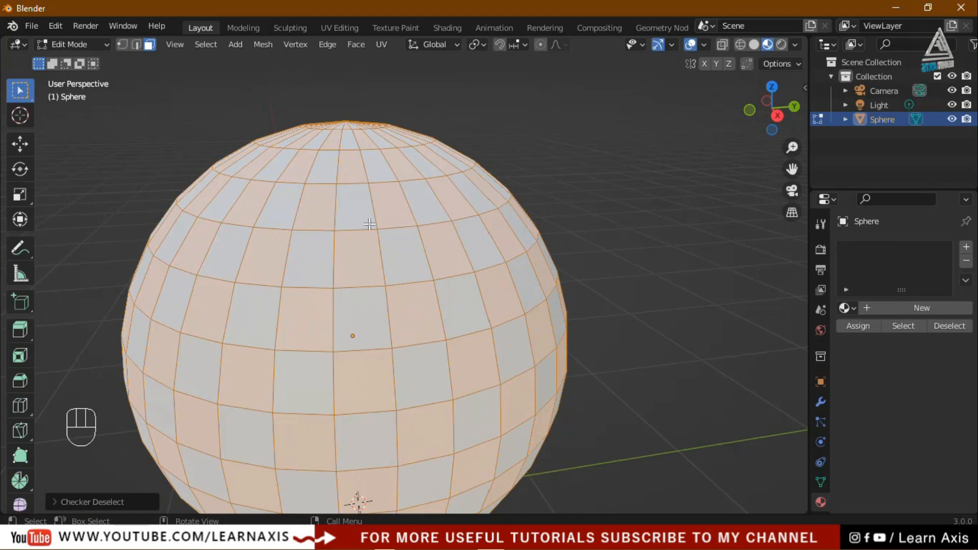
pyautogui.moveTo(623, 447)
pyautogui.mouseDown(button='middle')
pyautogui.moveTo(500, 461)
pyautogui.moveTo(205, 422)
pyautogui.moveTo(409, 433)
pyautogui.moveTo(634, 411)
pyautogui.moveTo(615, 431)
pyautogui.mouseUp(button='middle')
pyautogui.scroll(-4, 572, 375)
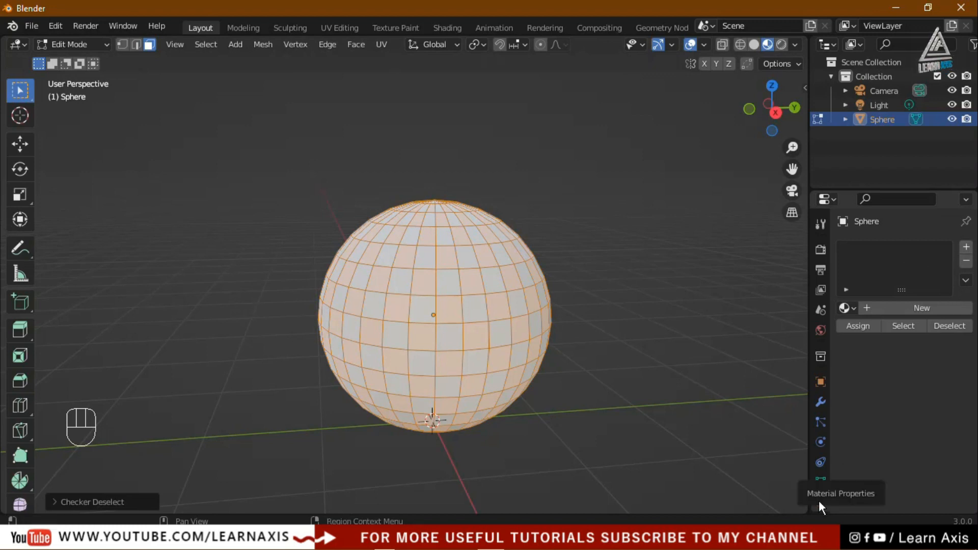
# Add a material slot with a new material and make its base color red with hue 0.999 and saturation 1.000.
pyautogui.click(968, 248)
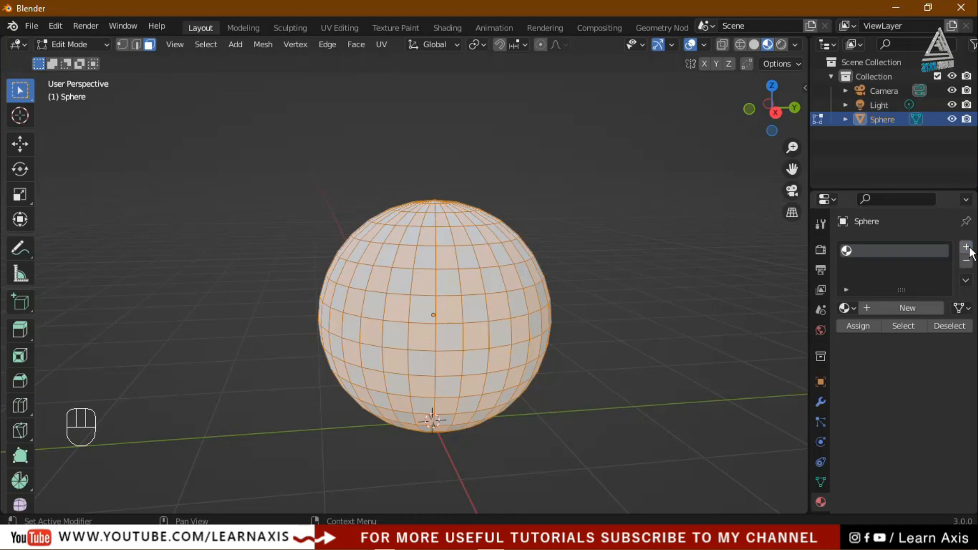
pyautogui.click(898, 308)
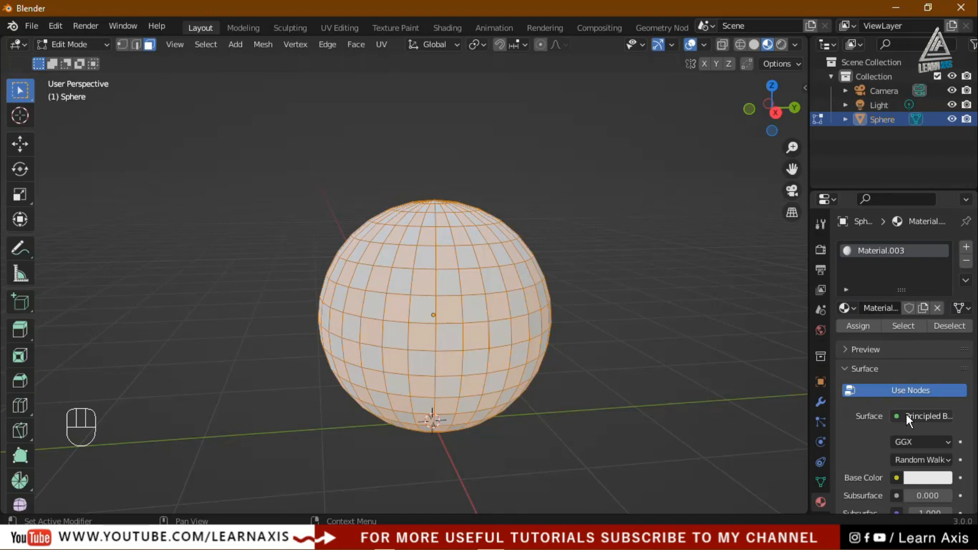
pyautogui.scroll(-2, 907, 414)
pyautogui.scroll(-3, 906, 415)
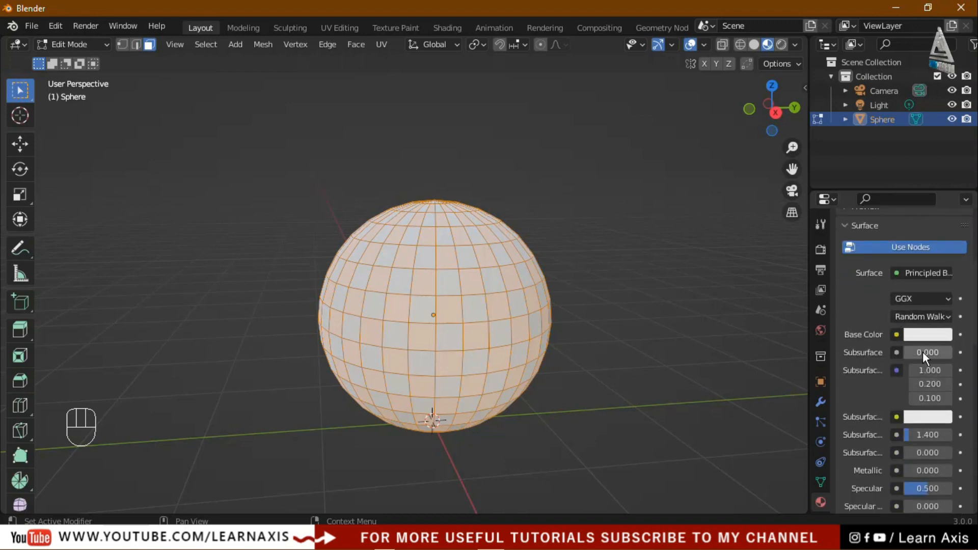
pyautogui.scroll(-2, 924, 350)
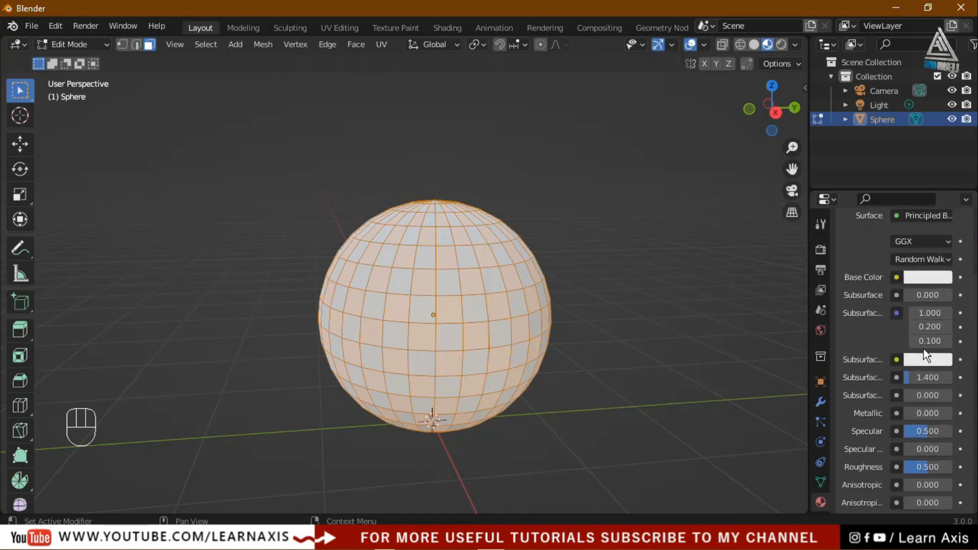
pyautogui.click(933, 277)
pyautogui.moveTo(882, 148); pyautogui.dragTo(880, 178)
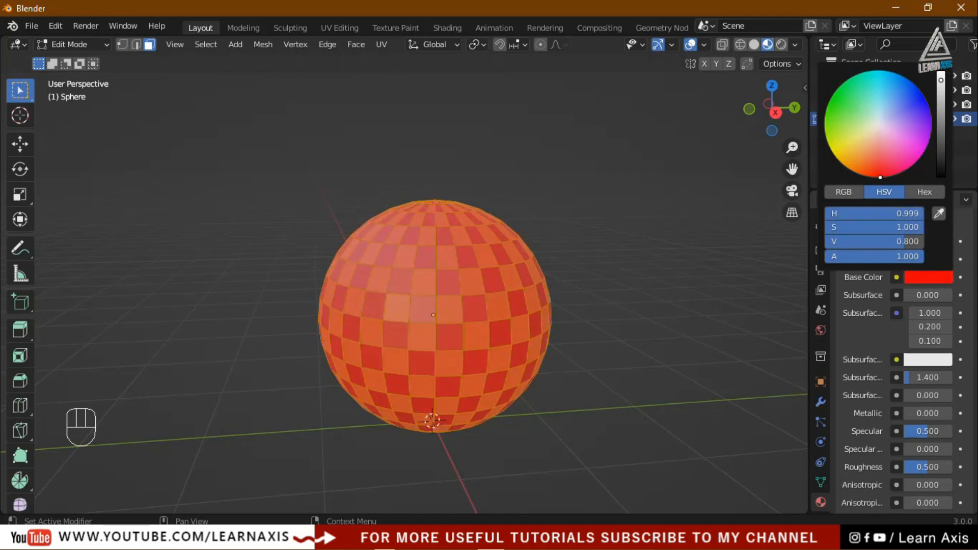
# Set the red material's Roughness to 0.000 and Metallic to 1.000.
pyautogui.scroll(-5, 911, 411)
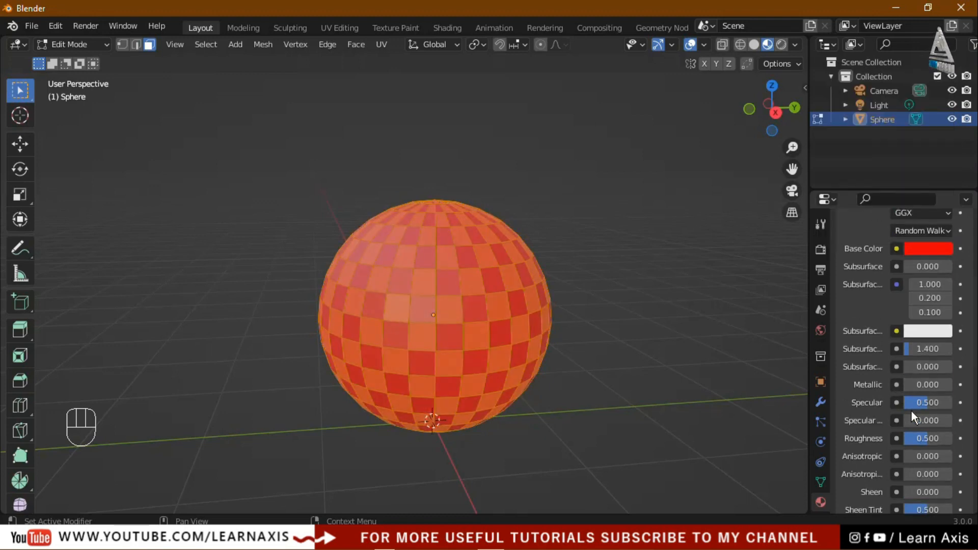
pyautogui.moveTo(929, 381); pyautogui.dragTo(904, 381)
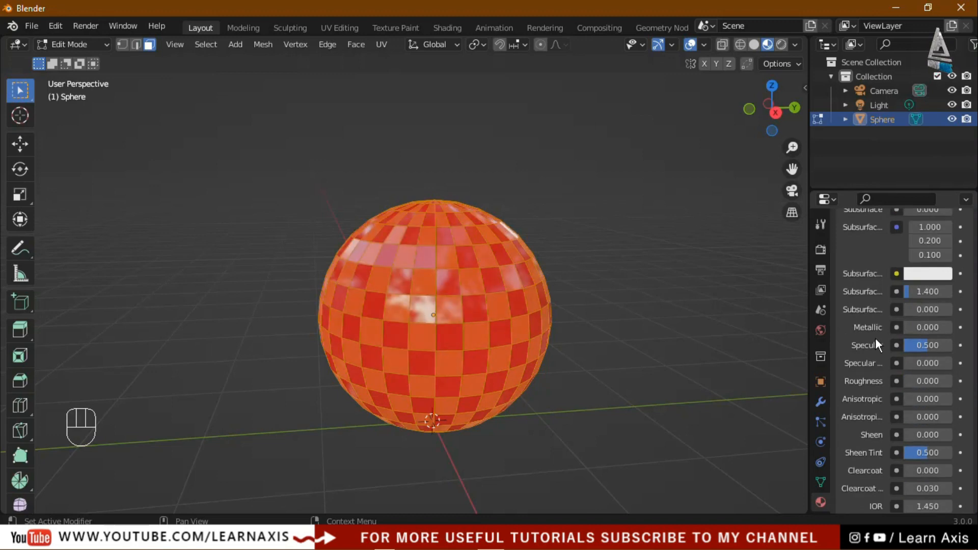
pyautogui.moveTo(907, 327); pyautogui.dragTo(958, 327)
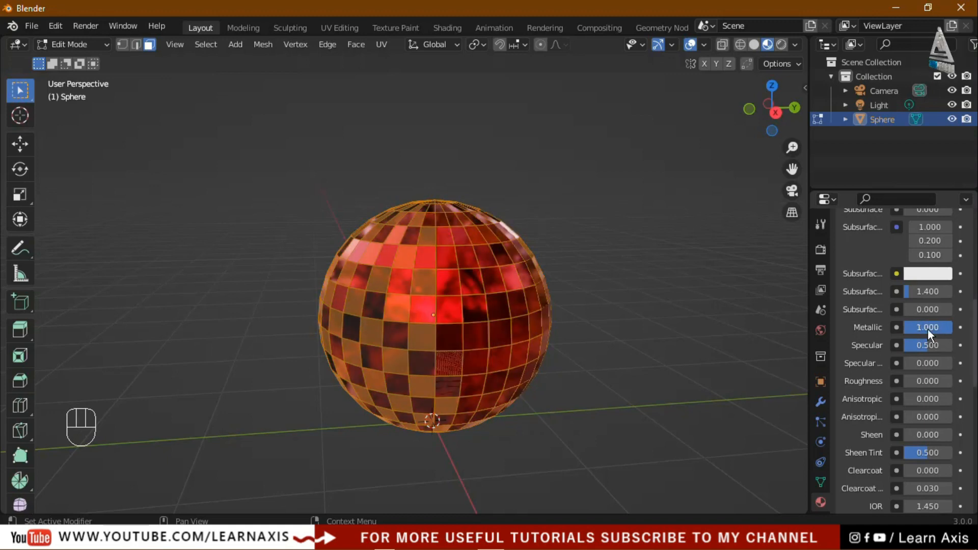
# Assign the red metallic material to the selected checkerboard faces.
pyautogui.scroll(8, 925, 325)
pyautogui.scroll(5, 922, 325)
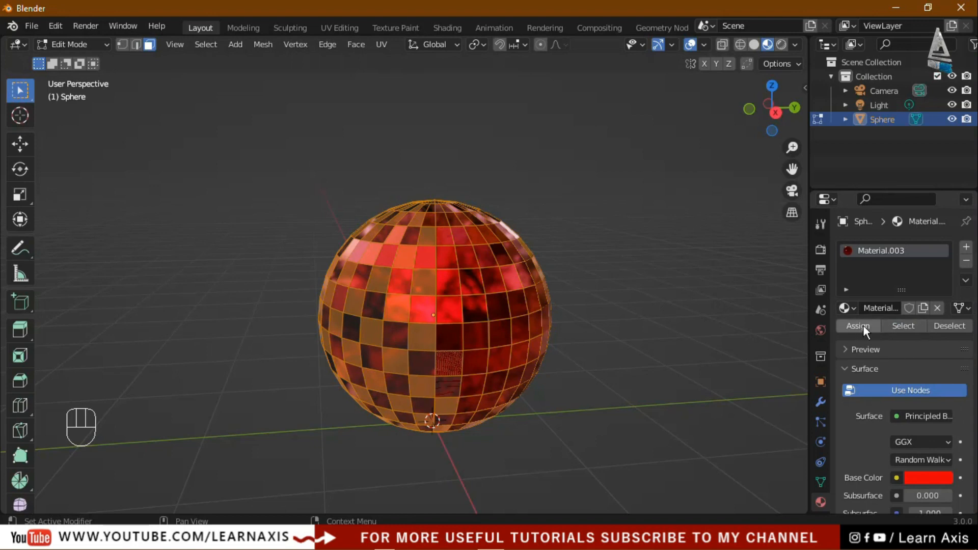
pyautogui.click(863, 326)
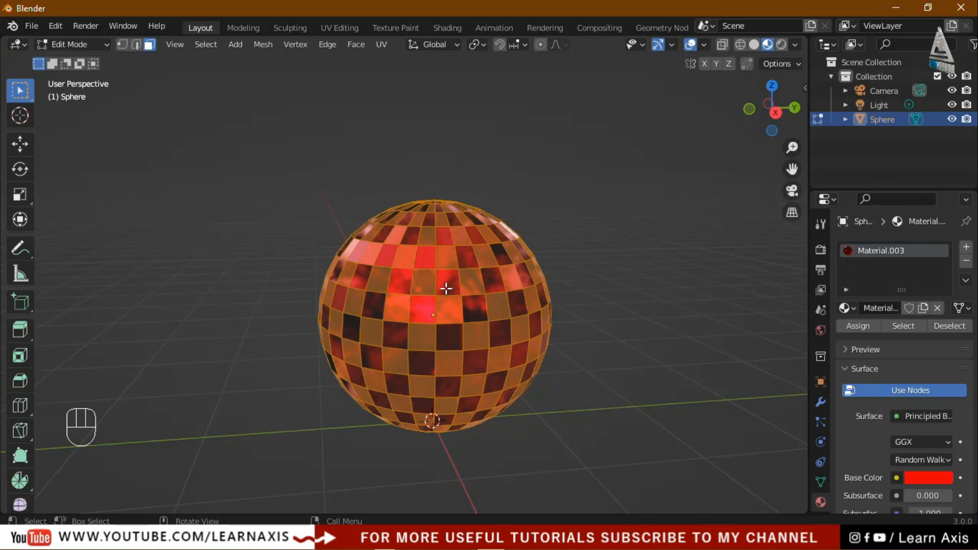
# Invert the sphere's face selection and add a second material slot with a new material.
pyautogui.click(210, 46)
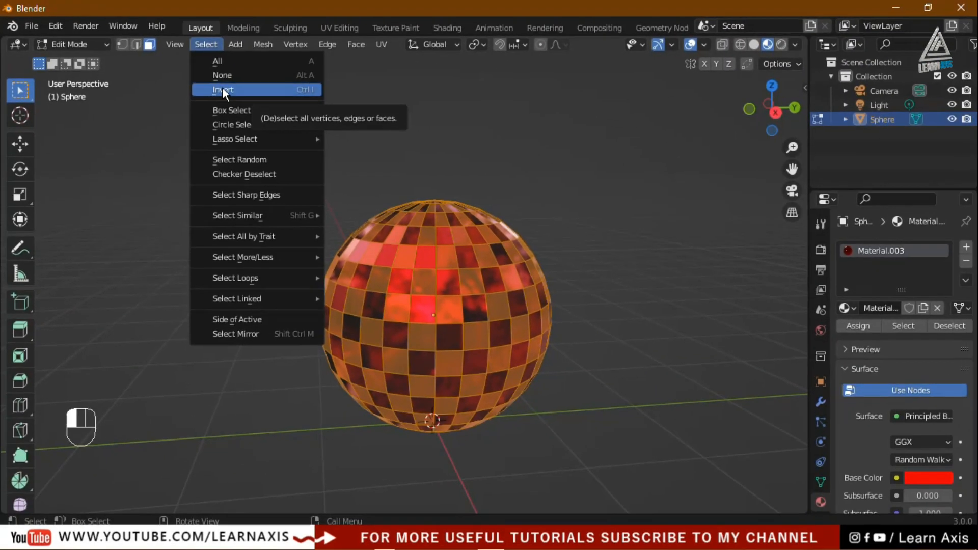
pyautogui.click(261, 89)
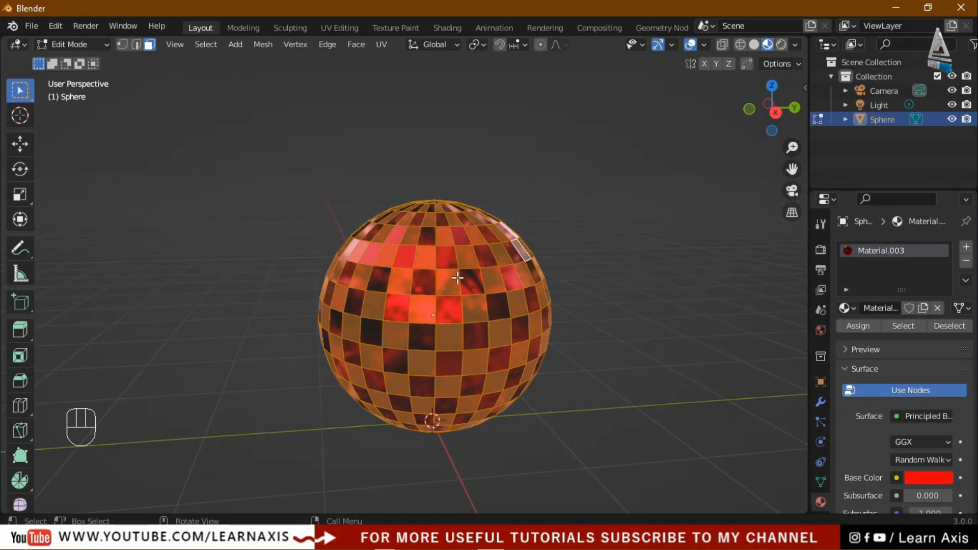
pyautogui.click(967, 248)
pyautogui.click(906, 337)
# Make the second material's base color bright yellow with hue 0.170 and saturation 1.000.
pyautogui.scroll(-10, 907, 338)
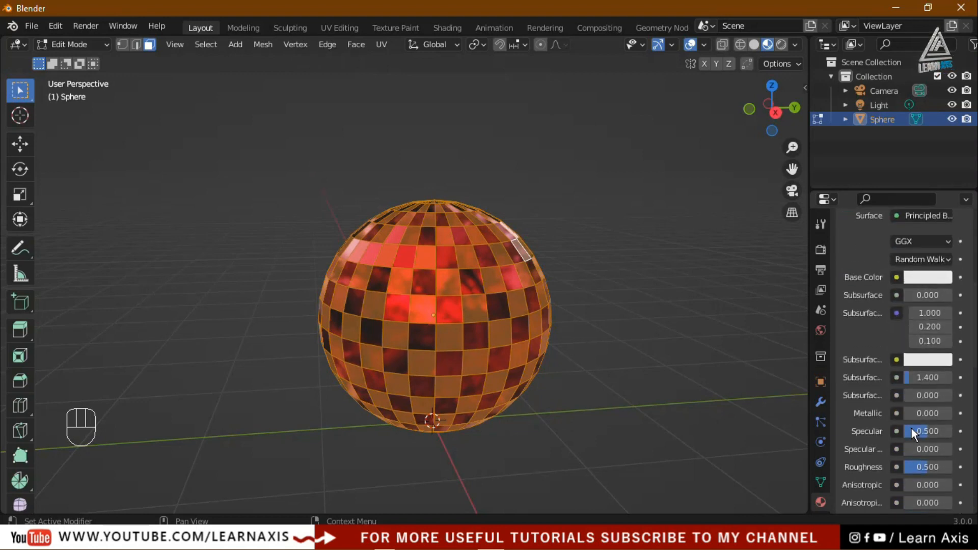
pyautogui.scroll(-6, 912, 429)
pyautogui.scroll(5, 916, 330)
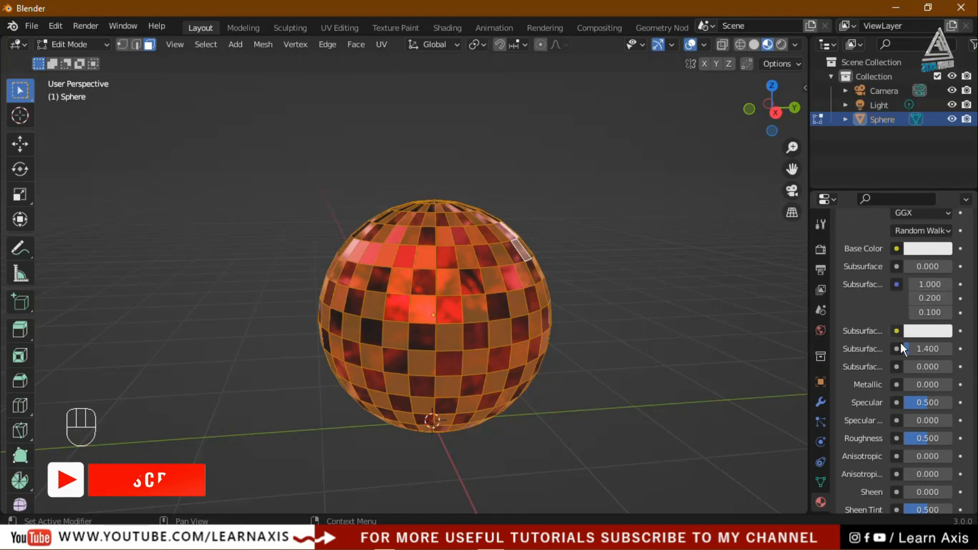
pyautogui.scroll(3, 934, 398)
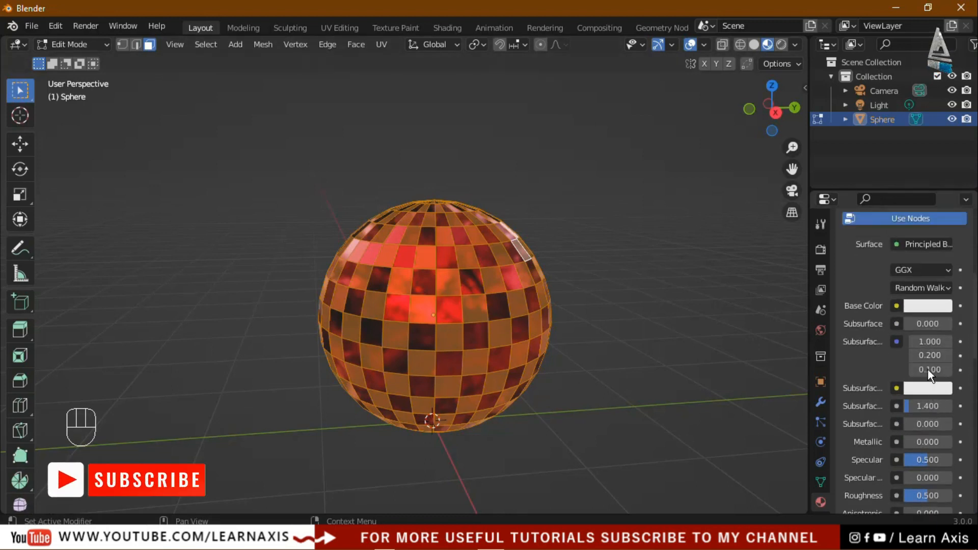
pyautogui.click(934, 306)
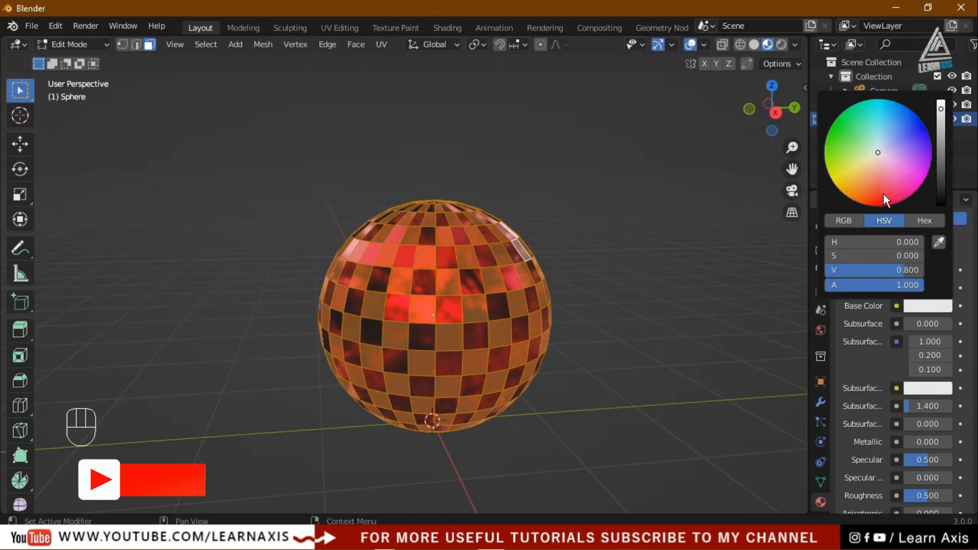
pyautogui.moveTo(863, 169); pyautogui.dragTo(834, 182)
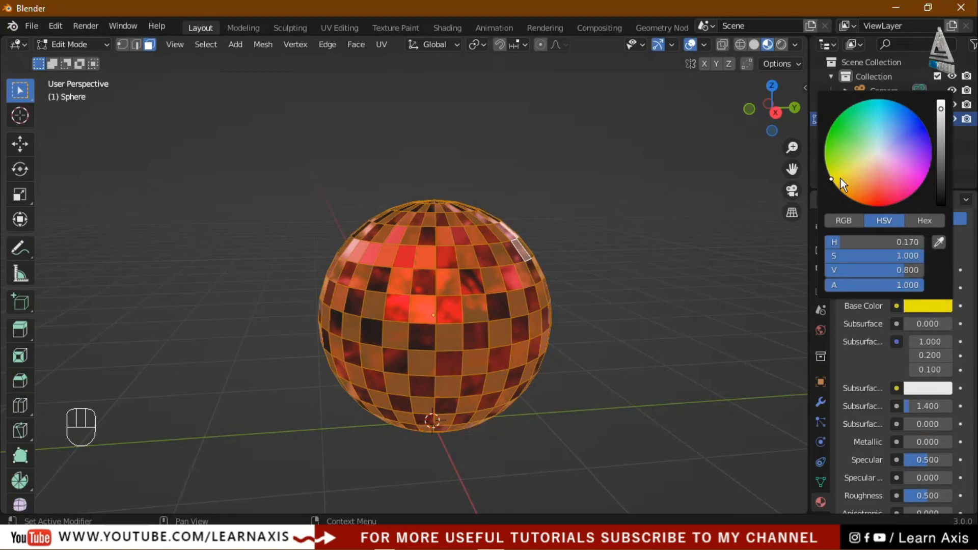
pyautogui.click(942, 112)
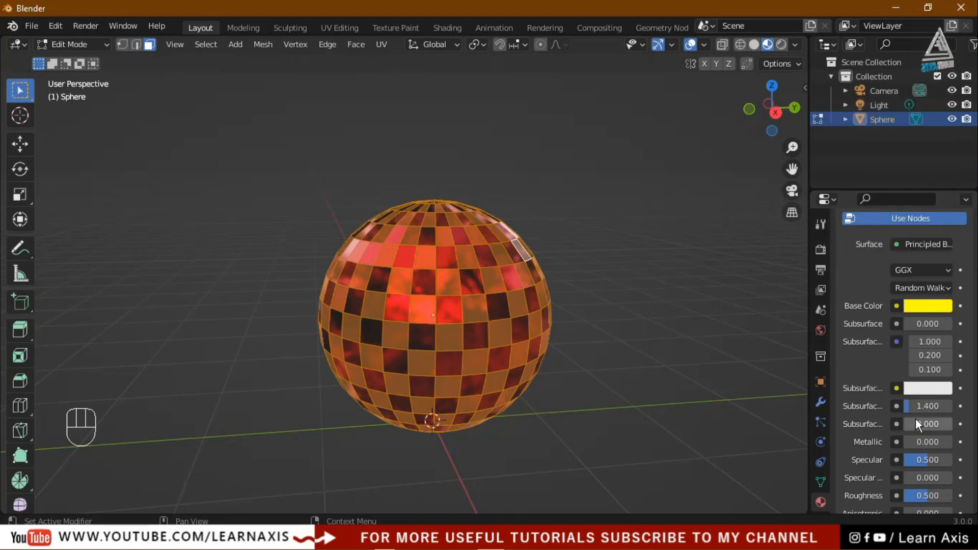
# Set the yellow material's Metallic to 1.000 and Roughness to 0.000.
pyautogui.scroll(-5, 918, 366)
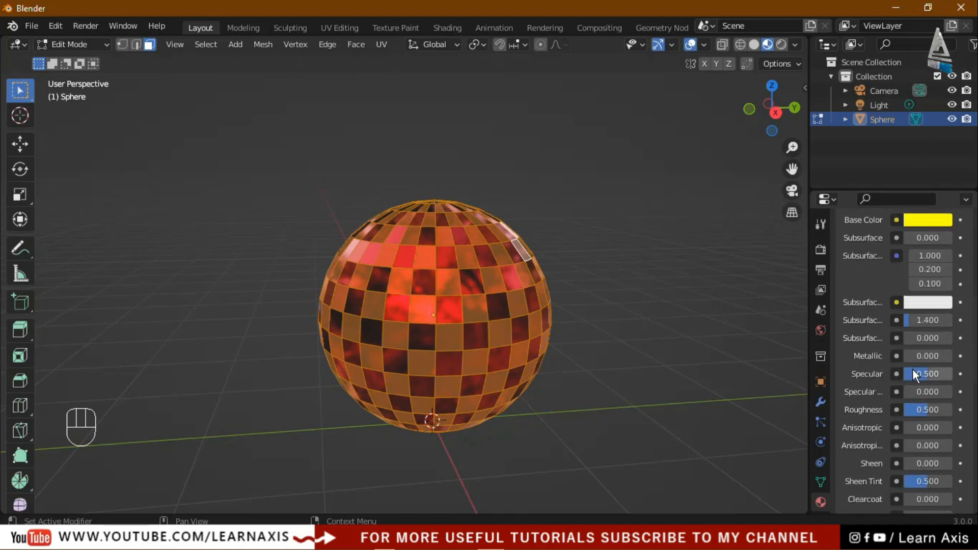
pyautogui.moveTo(919, 356); pyautogui.dragTo(952, 355)
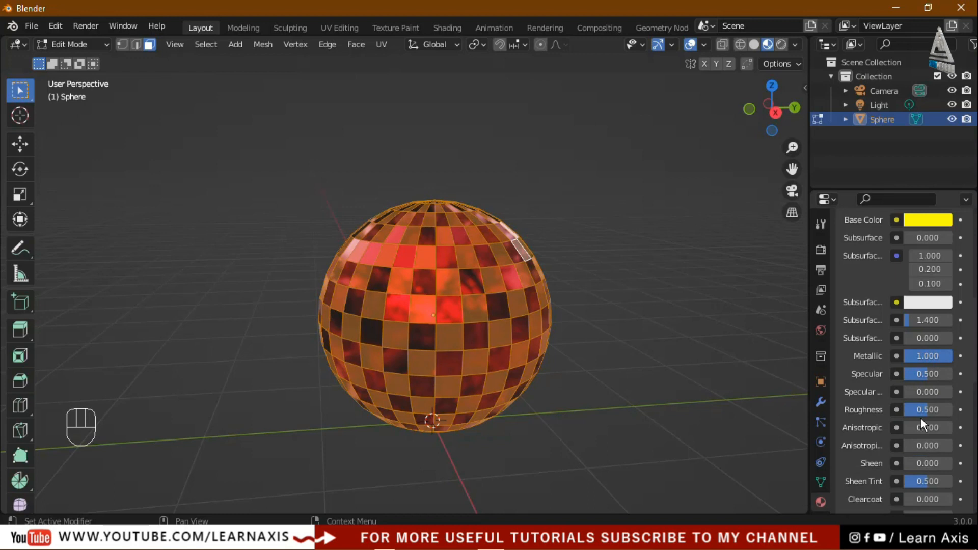
pyautogui.moveTo(928, 409); pyautogui.dragTo(905, 409)
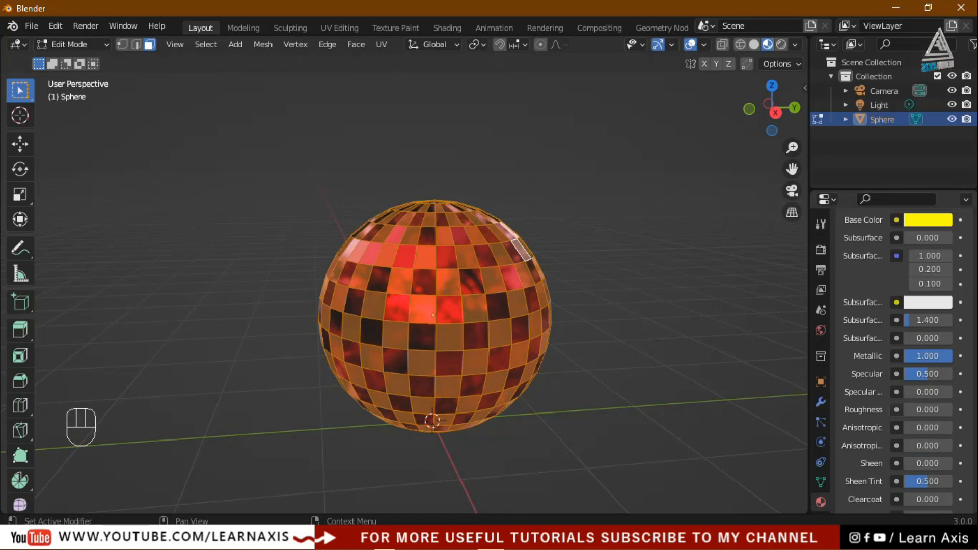
# Assign the yellow metallic material to the inverted face selection and return to Object Mode.
pyautogui.scroll(10, 880, 323)
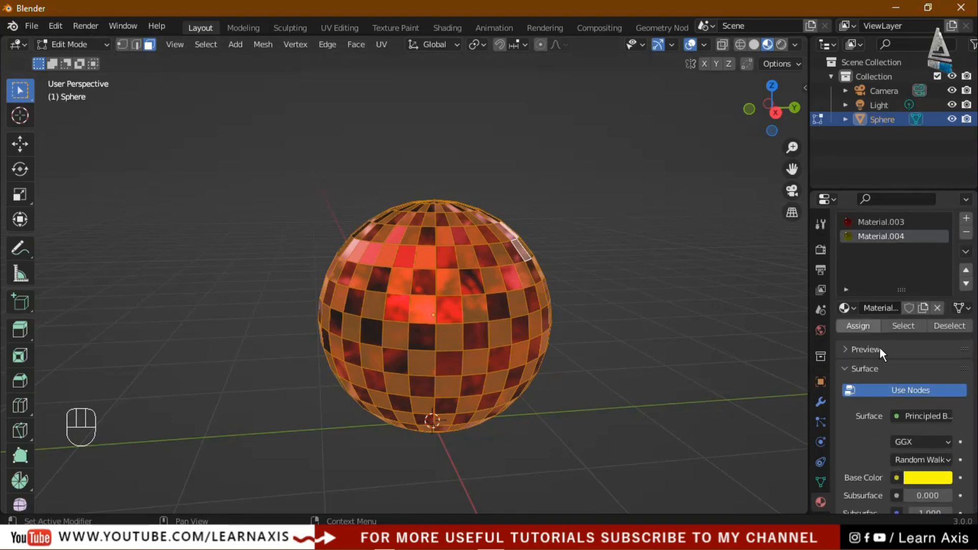
pyautogui.scroll(2, 880, 351)
pyautogui.click(858, 355)
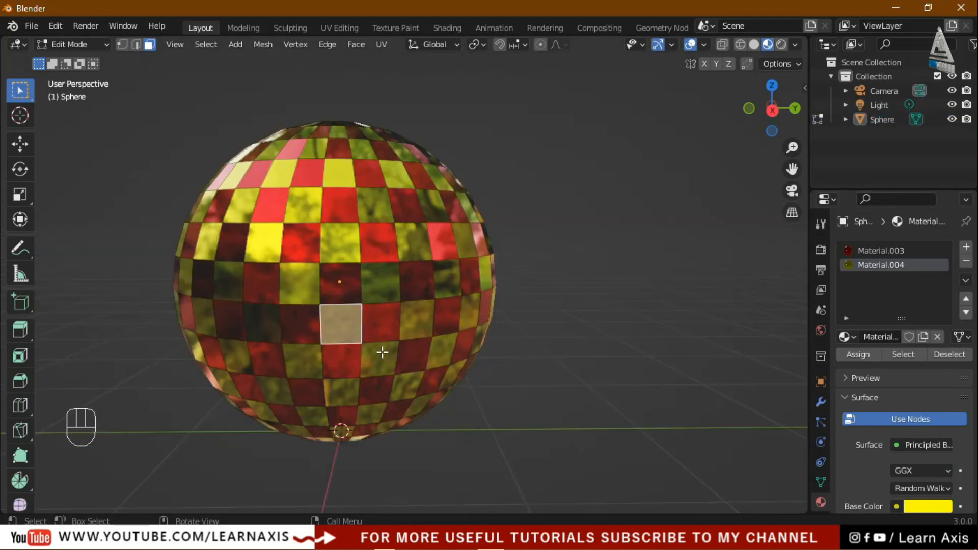
pyautogui.press('Tab')
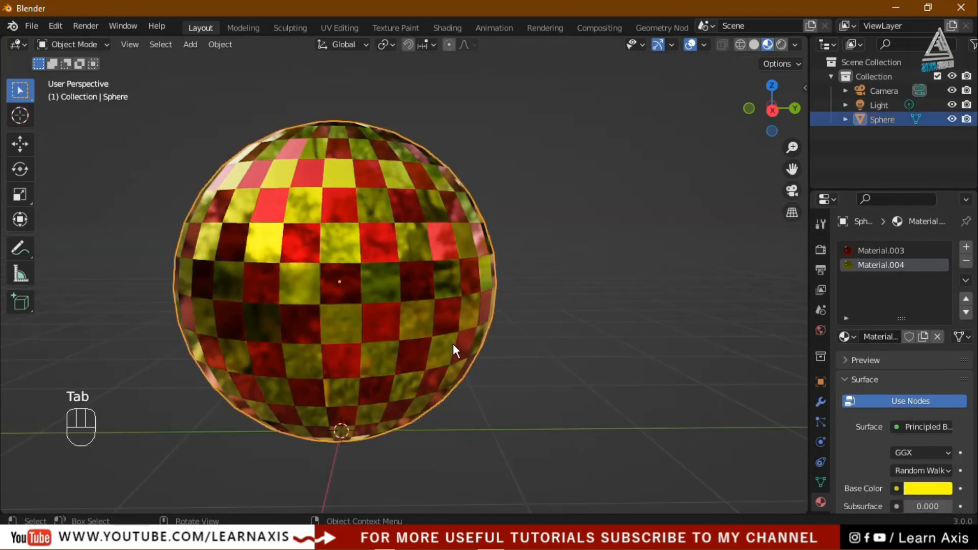
# Switch the viewport to Rendered shading with Scene World off and the grey HDRI with yellow lights as its environment.
pyautogui.scroll(-6, 454, 344)
pyautogui.moveTo(462, 391)
pyautogui.mouseDown(button='middle')
pyautogui.moveTo(461, 412)
pyautogui.moveTo(309, 420)
pyautogui.moveTo(483, 411)
pyautogui.moveTo(465, 407)
pyautogui.mouseUp(button='middle')
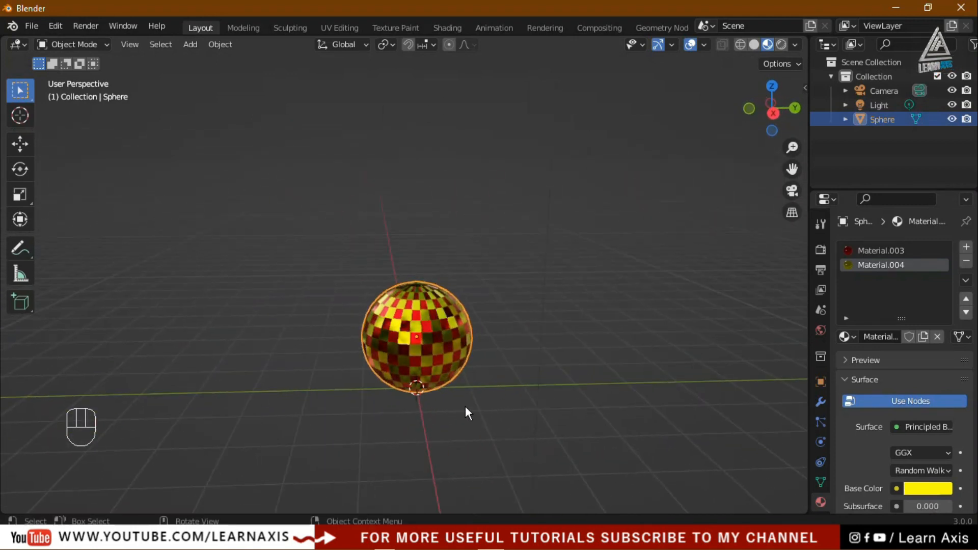
pyautogui.click(437, 401)
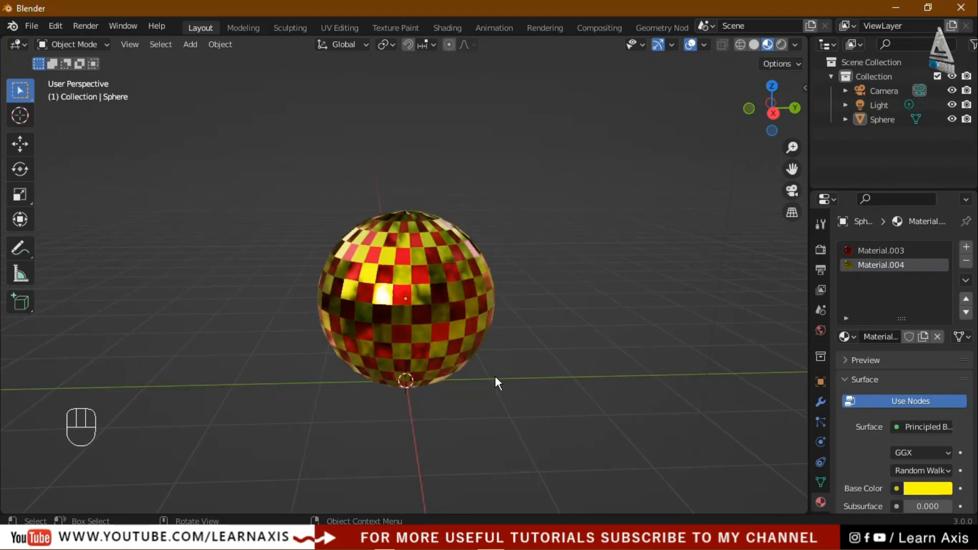
pyautogui.moveTo(451, 398); pyautogui.dragTo(454, 290, button='middle')
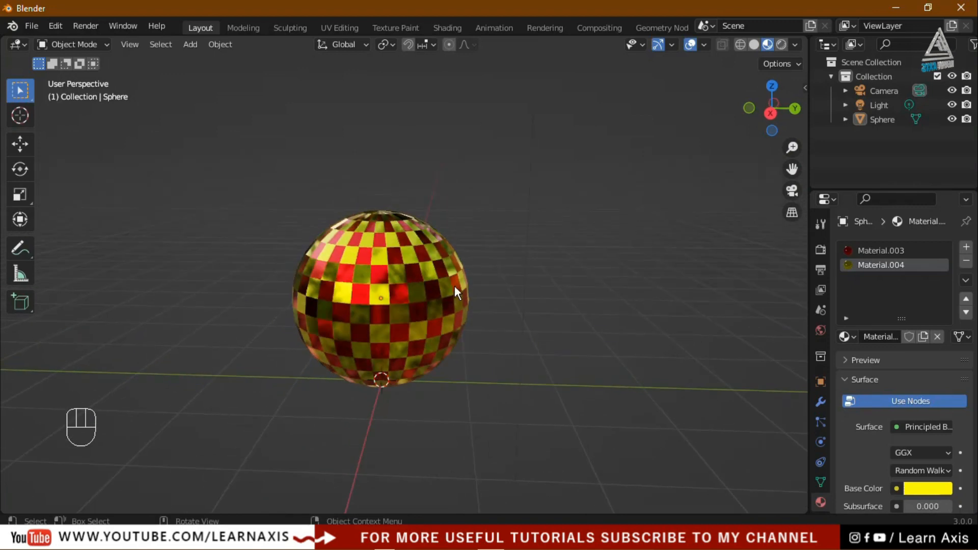
pyautogui.click(782, 44)
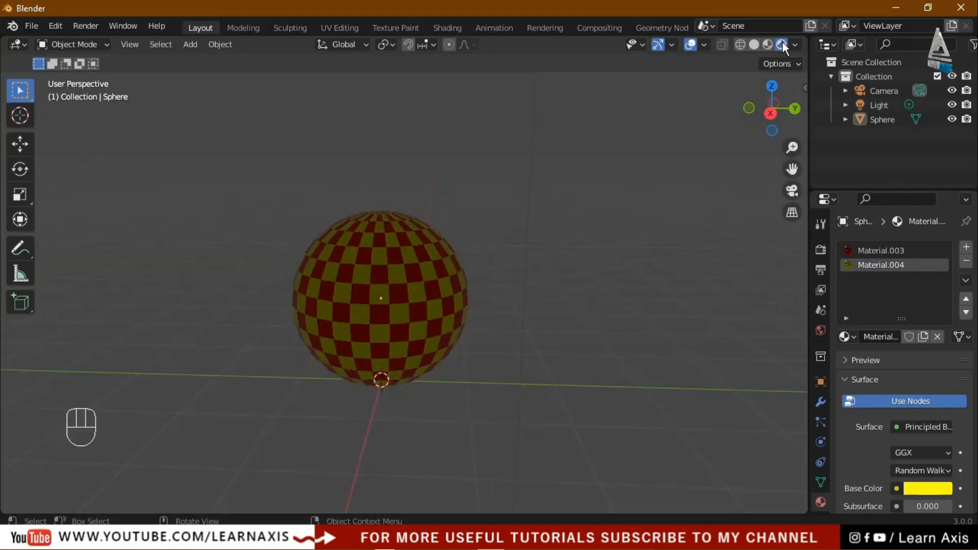
pyautogui.click(795, 44)
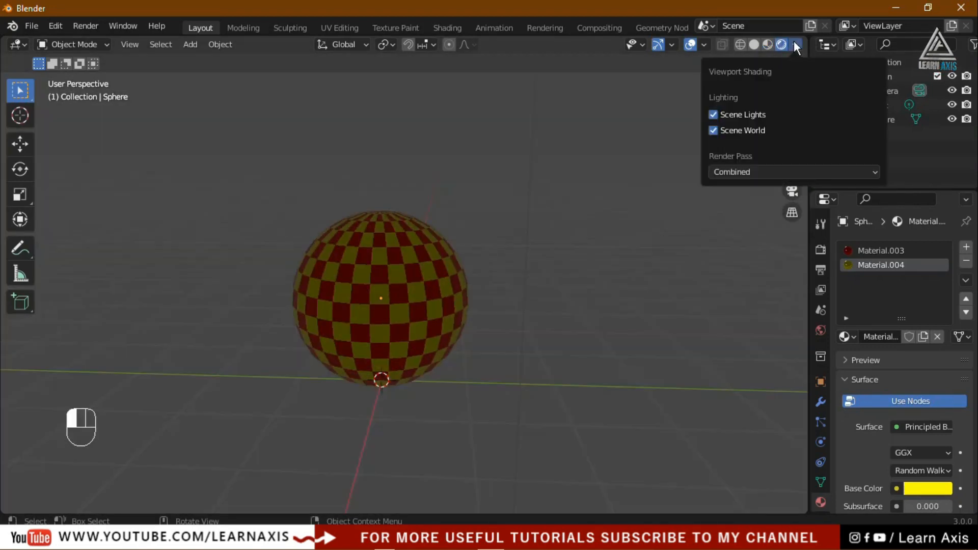
pyautogui.click(714, 130)
pyautogui.click(796, 161)
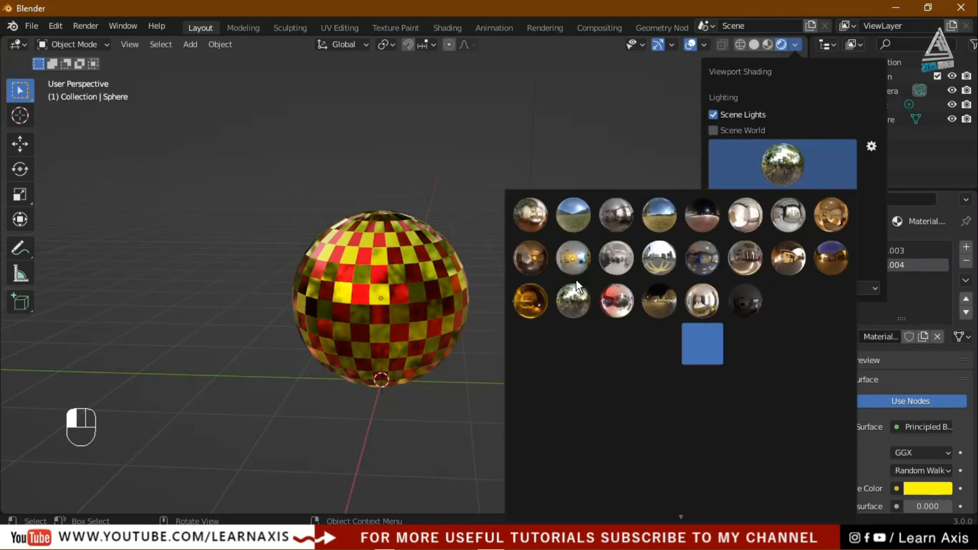
pyautogui.click(570, 254)
pyautogui.moveTo(435, 396)
pyautogui.mouseDown(button='middle')
pyautogui.moveTo(387, 400)
pyautogui.moveTo(317, 380)
pyautogui.moveTo(231, 386)
pyautogui.moveTo(447, 410)
pyautogui.moveTo(501, 400)
pyautogui.moveTo(445, 384)
pyautogui.mouseUp(button='middle')
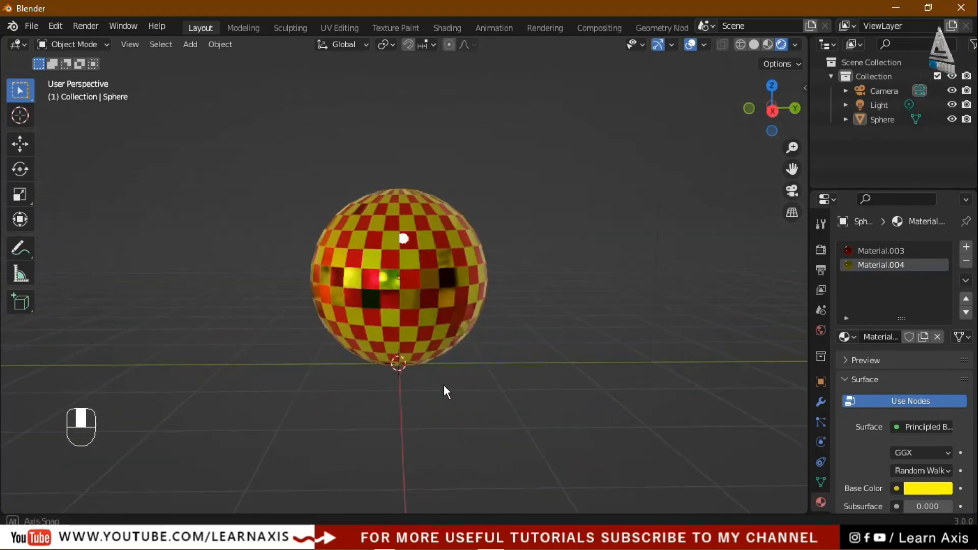
# Isolate the sphere in Local View to inspect its checkerboard from all around, and return to the full scene.
pyautogui.click(414, 298)
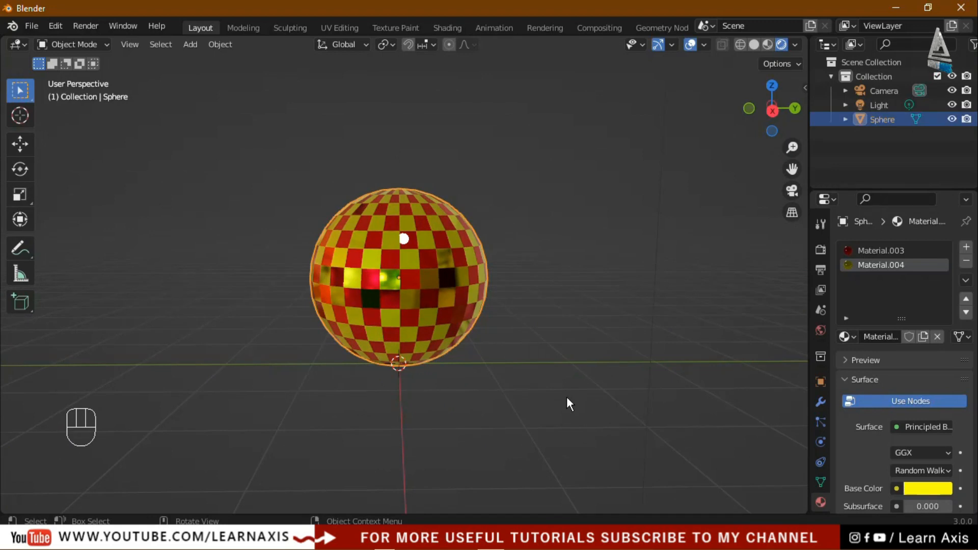
pyautogui.press('/')
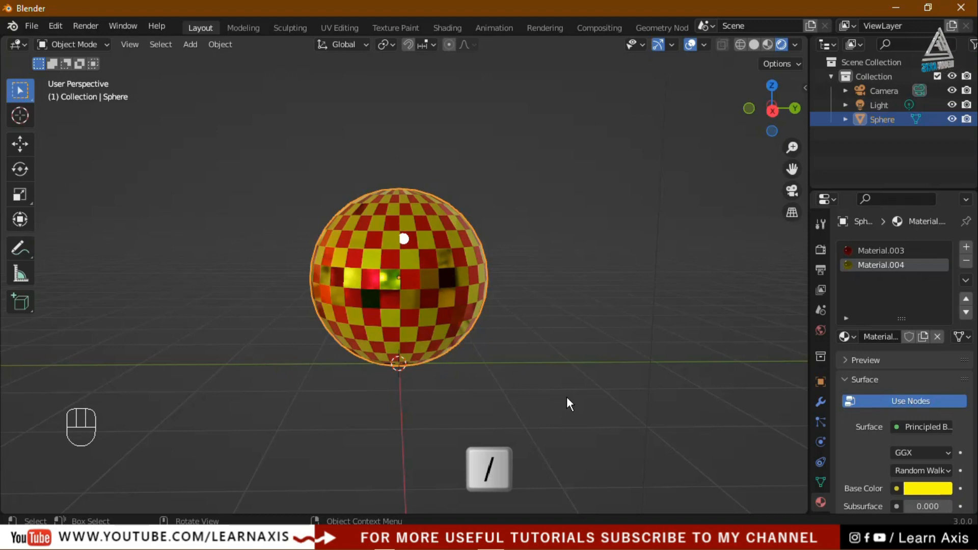
pyautogui.press('/')
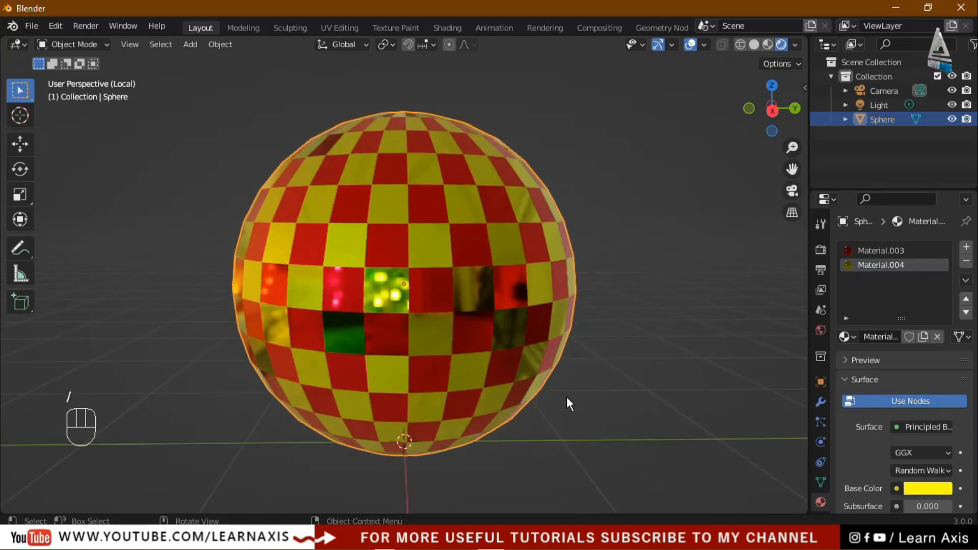
pyautogui.moveTo(503, 376); pyautogui.dragTo(415, 390, button='middle')
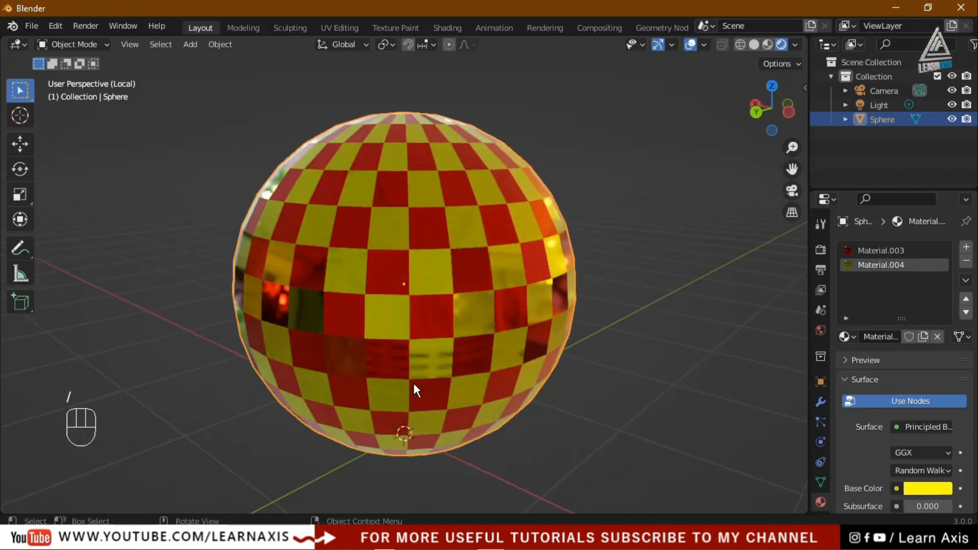
pyautogui.moveTo(476, 364); pyautogui.dragTo(351, 359, button='middle')
pyautogui.moveTo(476, 350); pyautogui.dragTo(576, 382, button='middle')
pyautogui.moveTo(411, 377); pyautogui.dragTo(455, 344, button='middle')
pyautogui.scroll(-5, 454, 343)
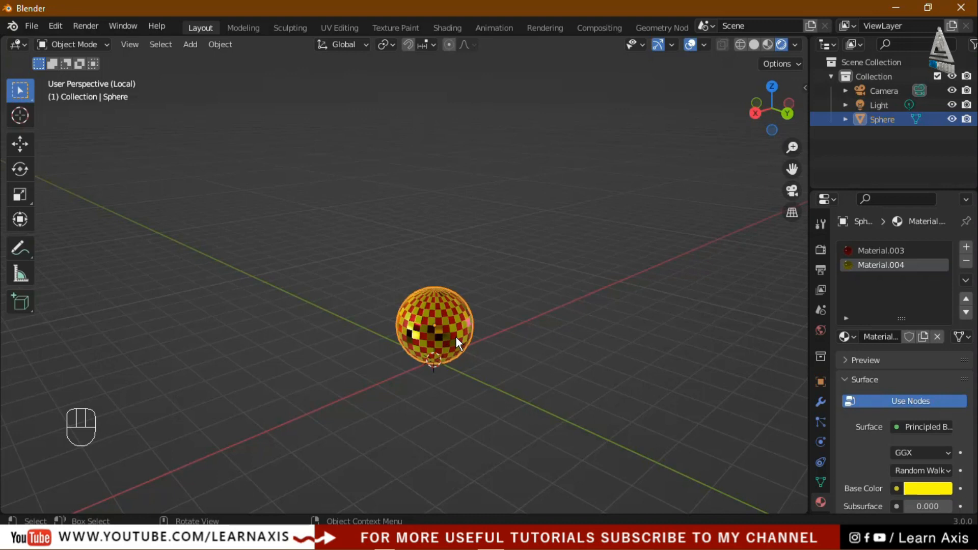
pyautogui.press('KP_Divide')
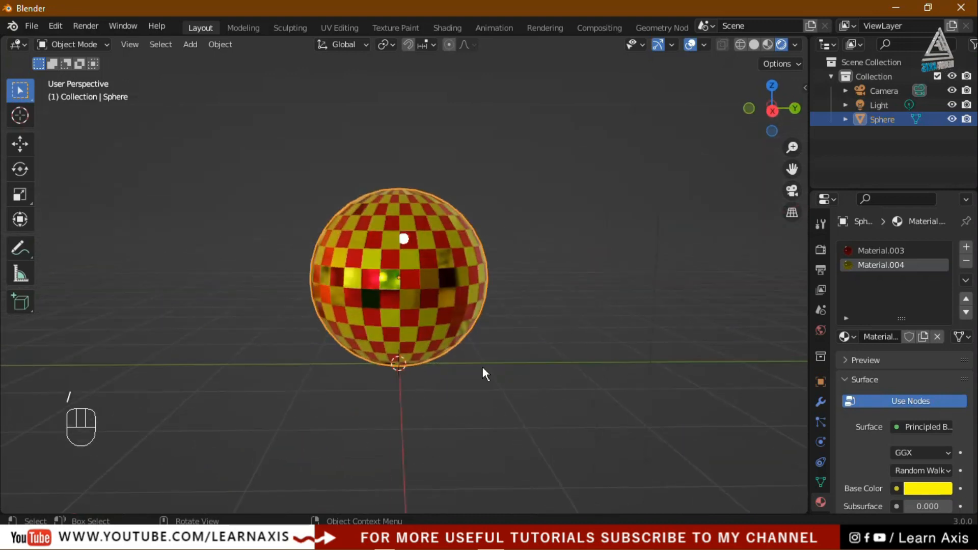
pyautogui.press('KP_Divide')
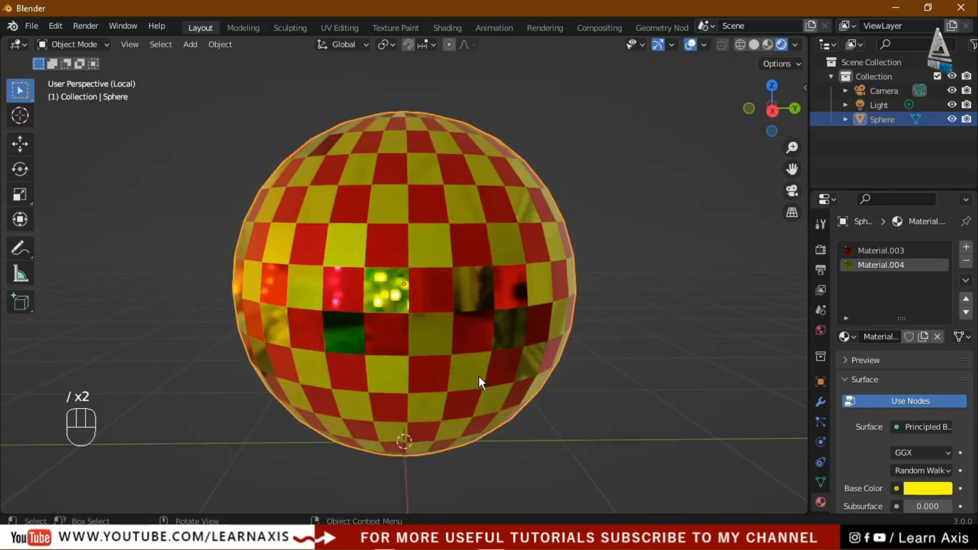
pyautogui.press('KP_Divide')
# Move the sphere along the negative Y axis, well clear of the world origin, and deselect it.
pyautogui.click(481, 400)
pyautogui.moveTo(481, 400); pyautogui.dragTo(473, 427, button='middle')
pyautogui.click(437, 370)
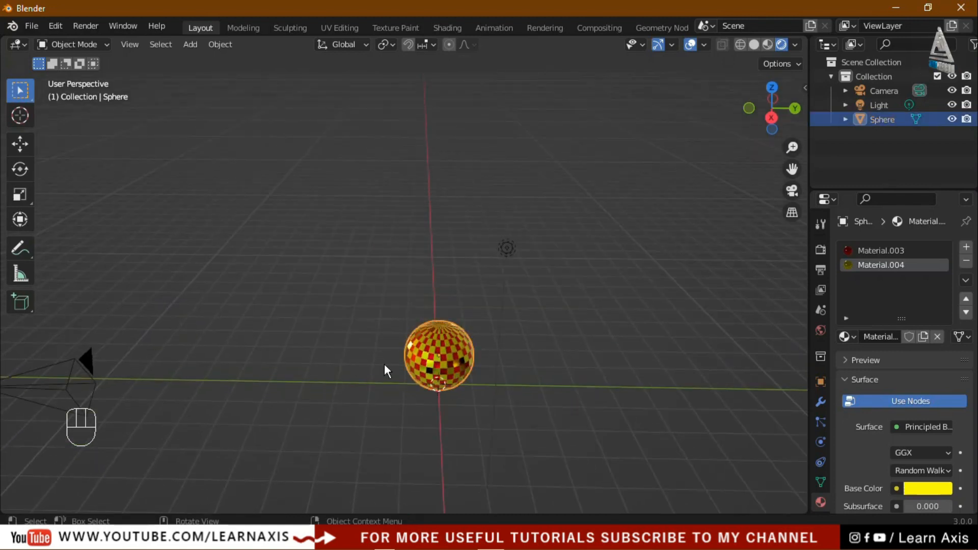
pyautogui.click(20, 143)
pyautogui.moveTo(502, 361); pyautogui.dragTo(240, 356)
pyautogui.click(451, 332)
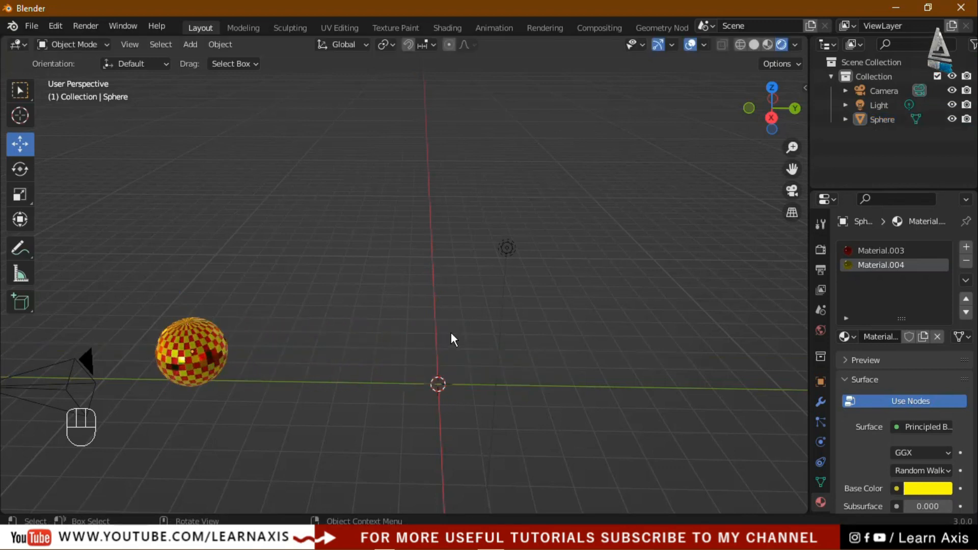
# Add a cube mesh at the world origin and switch back to the Select Box tool.
pyautogui.moveTo(451, 333); pyautogui.dragTo(448, 355, button='middle')
pyautogui.hotkey('shift', 'a')
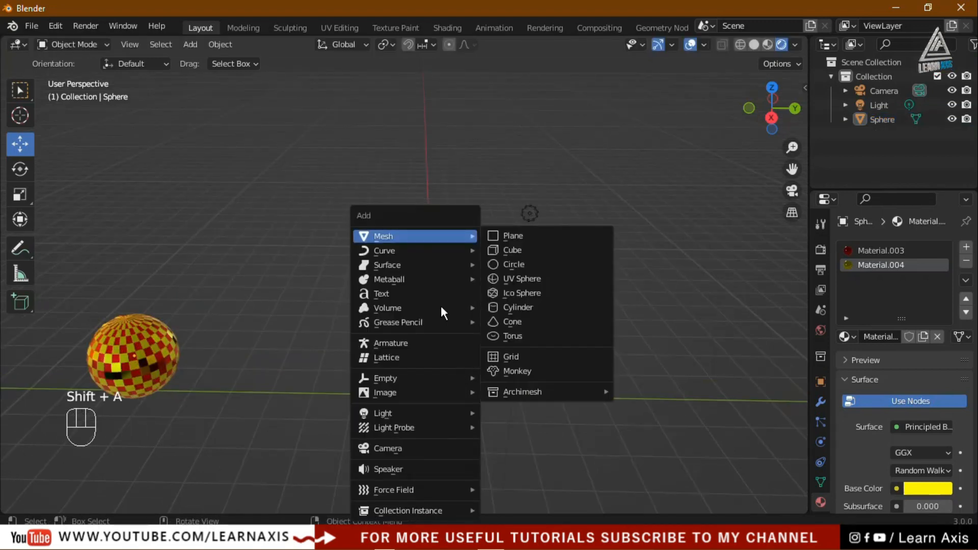
pyautogui.moveTo(469, 240)
pyautogui.click(513, 249)
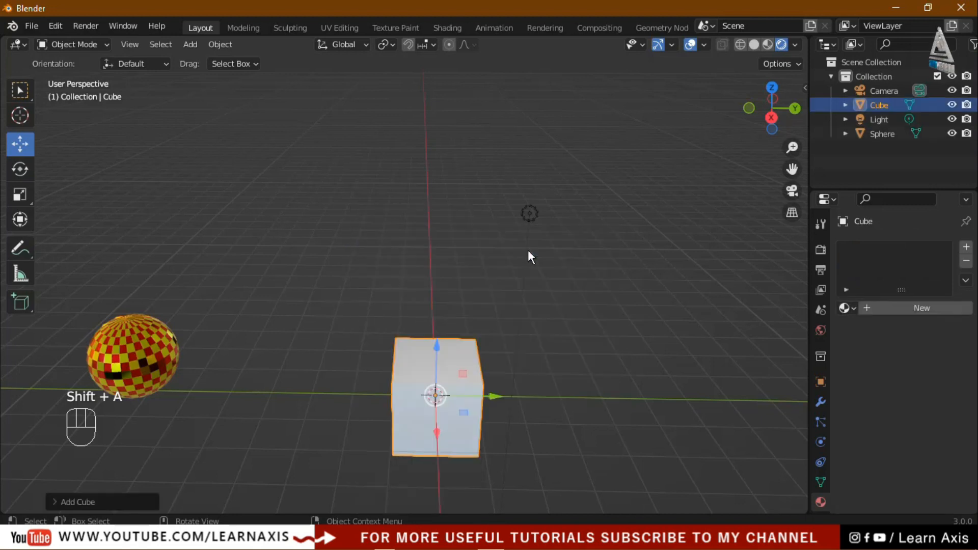
pyautogui.scroll(2, 447, 417)
pyautogui.click(26, 93)
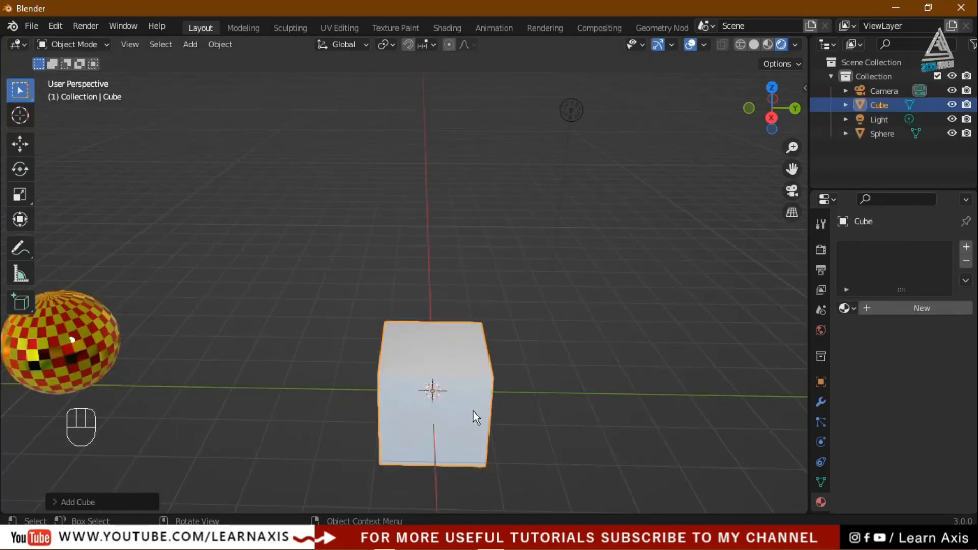
# Scale the cube down uniformly to less than 0.7 of its original size.
pyautogui.click(473, 411)
pyautogui.moveTo(680, 457); pyautogui.dragTo(669, 423, button='middle')
pyautogui.press('s')
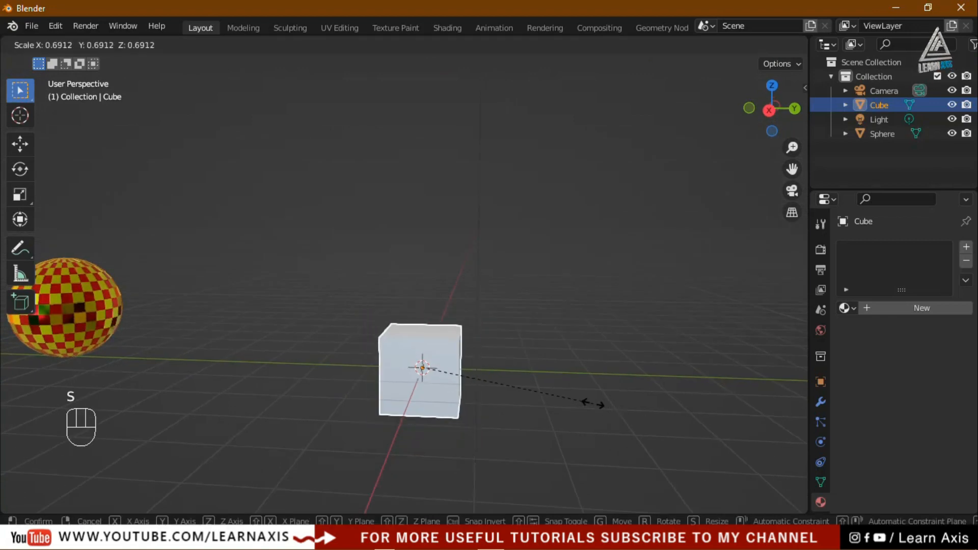
pyautogui.click(574, 404)
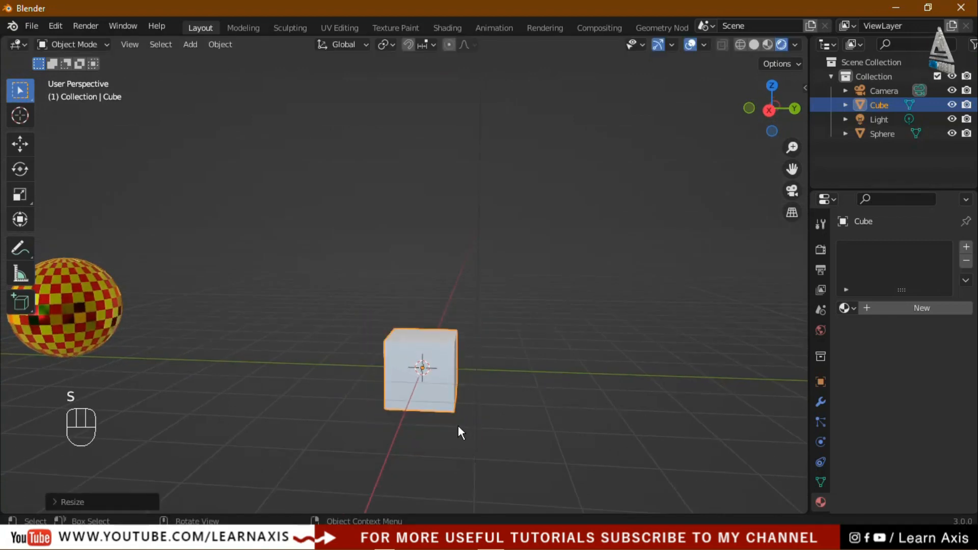
# Raise the cube along the Z axis until its base rests on the ground line, checking from the right view, and deselect it.
pyautogui.scroll(2, 457, 426)
pyautogui.press('g')
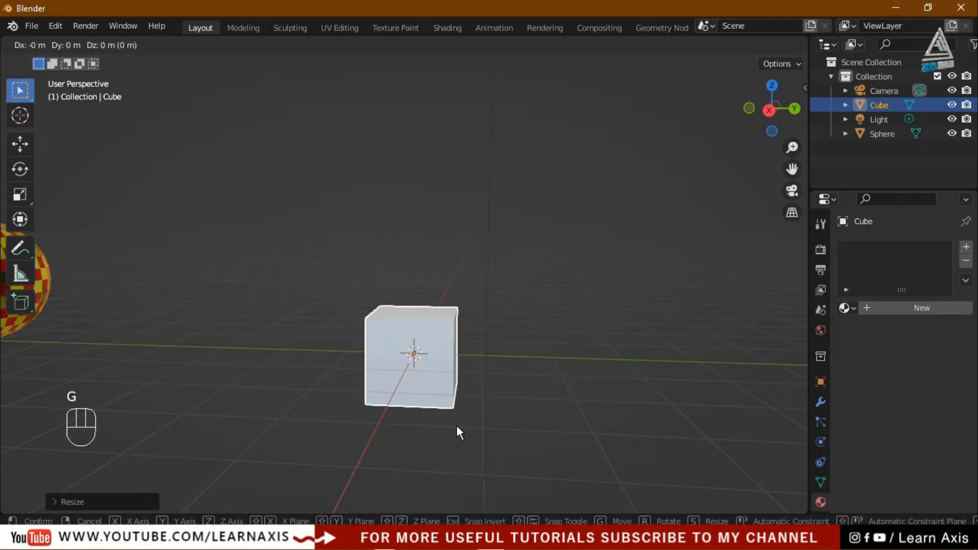
pyautogui.press('z')
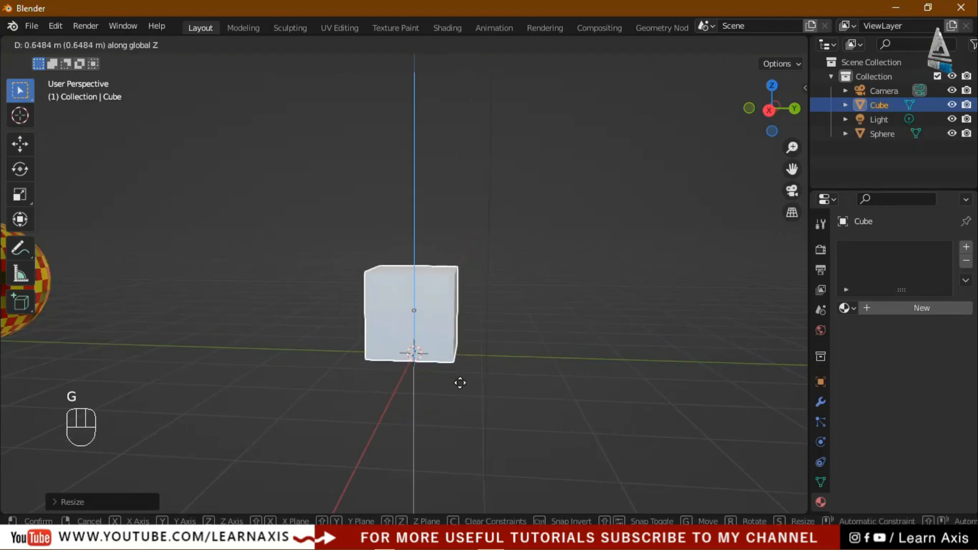
pyautogui.click(469, 396)
pyautogui.press('KP_3')
pyautogui.scroll(9, 447, 369)
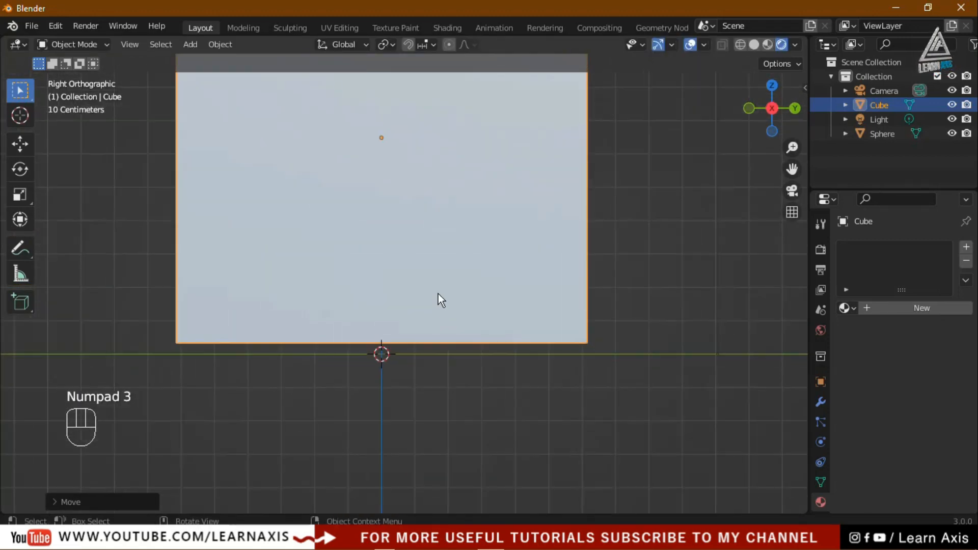
pyautogui.press('g')
pyautogui.press('z')
pyautogui.click(435, 303)
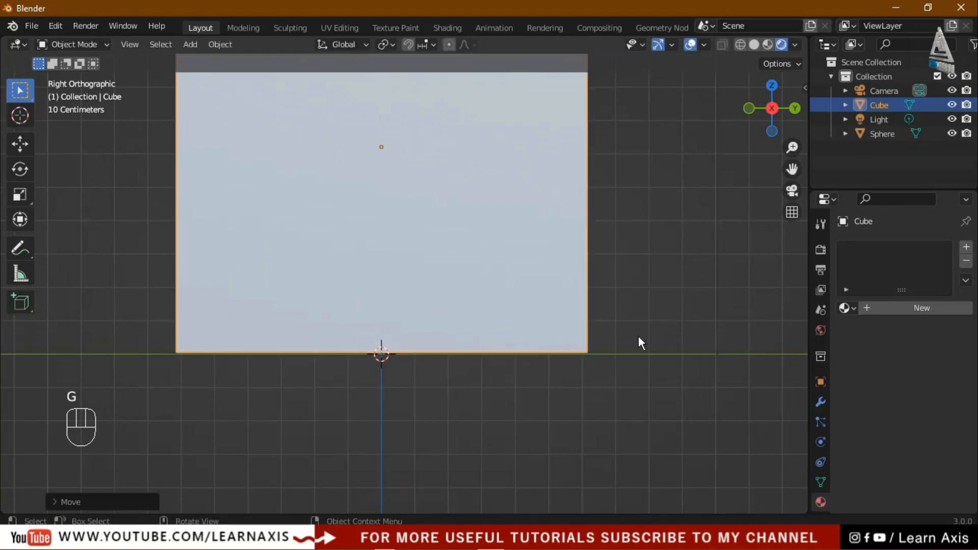
pyautogui.click(638, 337)
# Select the cube, enter Edit Mode and clear the face selection.
pyautogui.moveTo(637, 340); pyautogui.dragTo(633, 371, button='middle')
pyautogui.moveTo(596, 334); pyautogui.dragTo(524, 270, button='middle')
pyautogui.click(497, 332)
pyautogui.moveTo(497, 332); pyautogui.dragTo(423, 356, button='middle')
pyautogui.click(423, 358)
pyautogui.press('Tab')
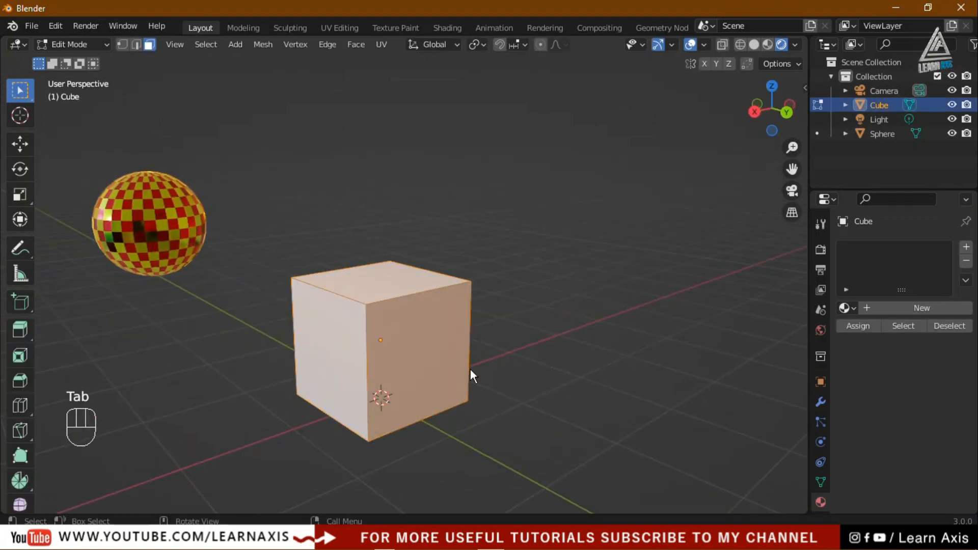
pyautogui.click(467, 408)
# Add two evenly spaced horizontal loop cuts around the cube.
pyautogui.moveTo(365, 443); pyautogui.dragTo(551, 408, button='middle')
pyautogui.scroll(-1, 551, 408)
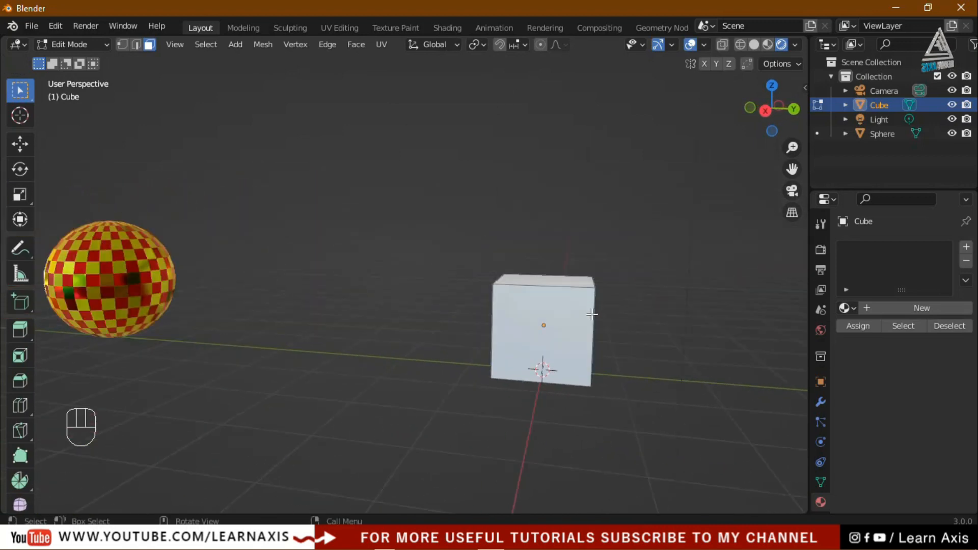
pyautogui.scroll(2, 593, 316)
pyautogui.scroll(1, 594, 329)
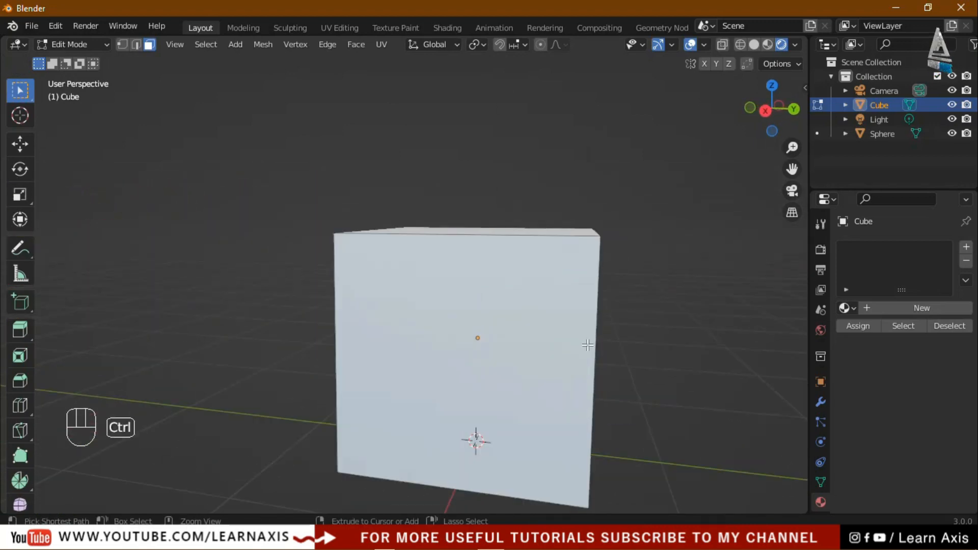
pyautogui.hotkey('ctrl', 'r')
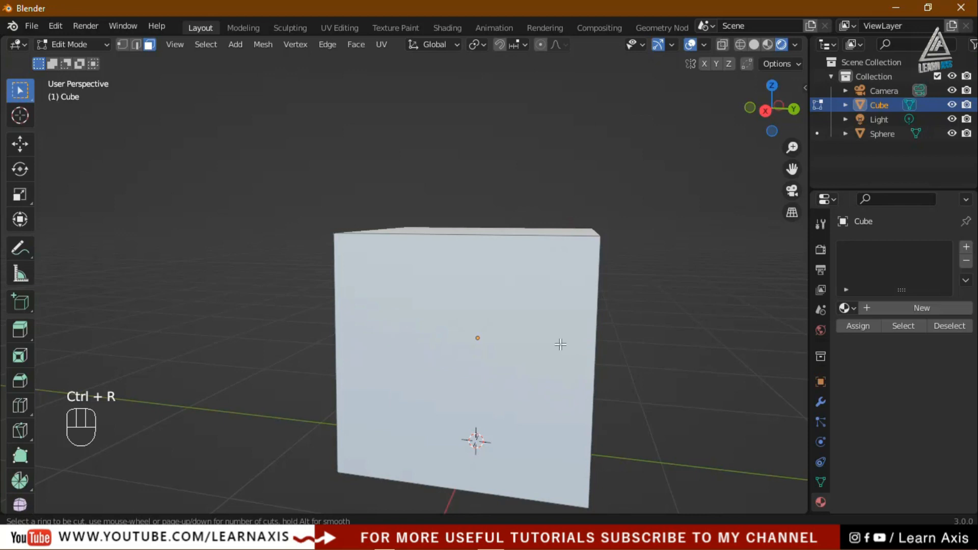
pyautogui.scroll(1, 578, 376)
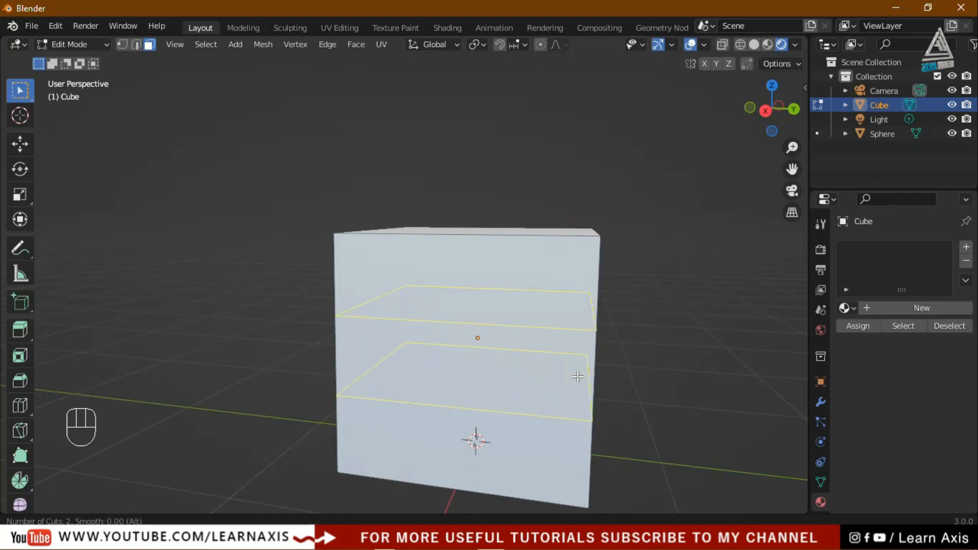
pyautogui.click(578, 377)
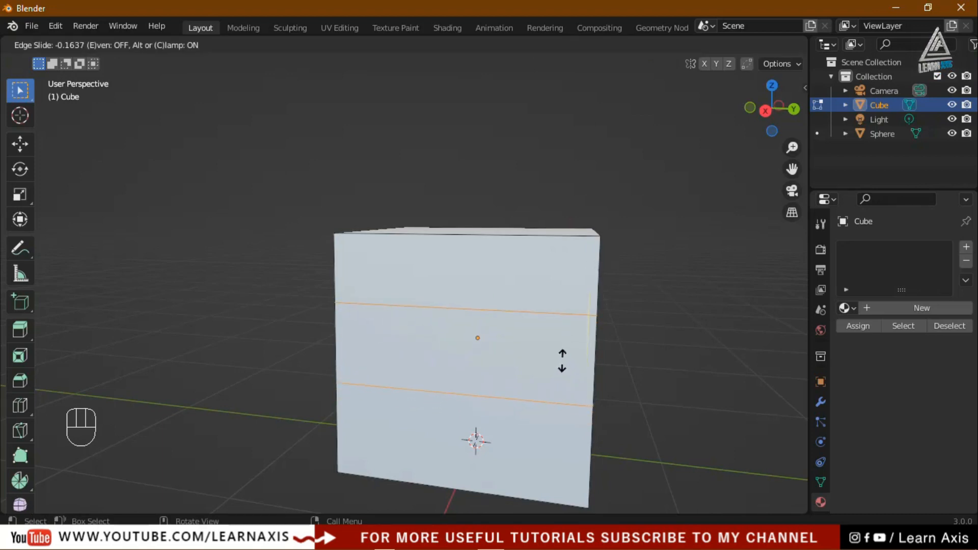
pyautogui.click(563, 360)
# Scale the two loops along Z to about 0.12 to form a narrow band, and raise it to the cube's upper part.
pyautogui.moveTo(651, 433); pyautogui.dragTo(567, 281, button='middle')
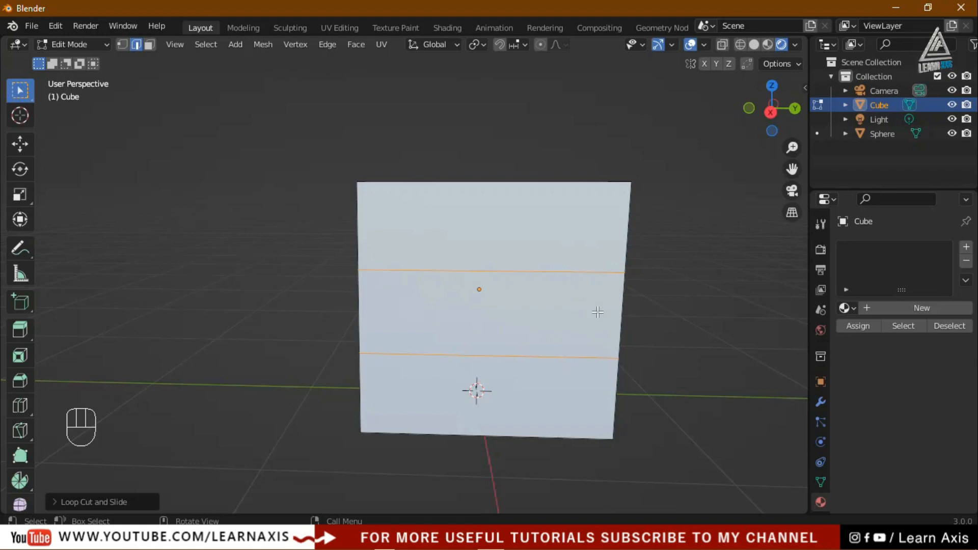
pyautogui.press('s')
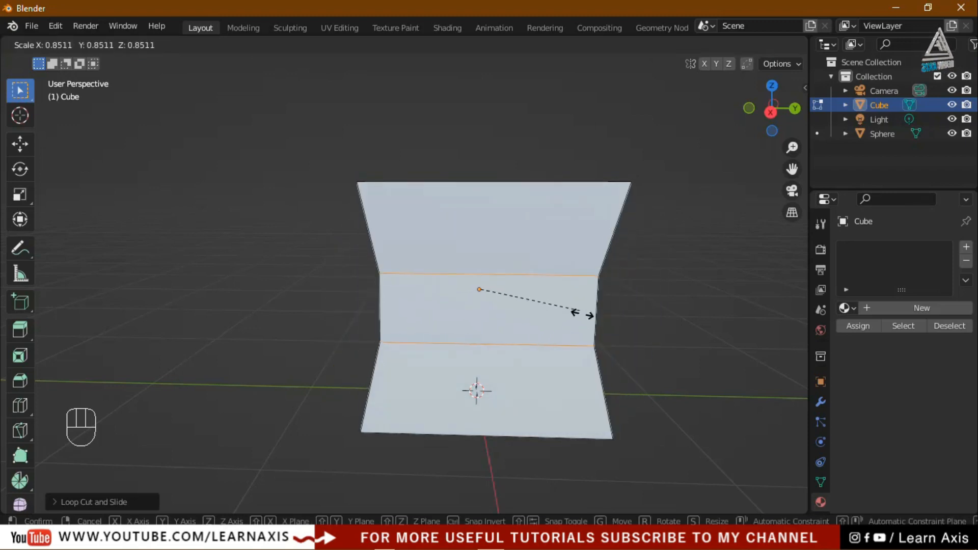
pyautogui.press('z')
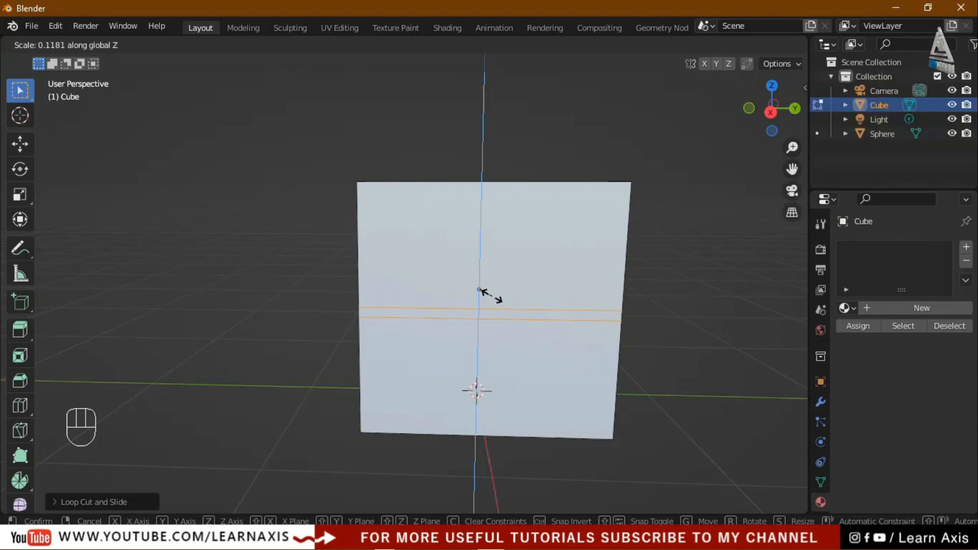
pyautogui.click(491, 297)
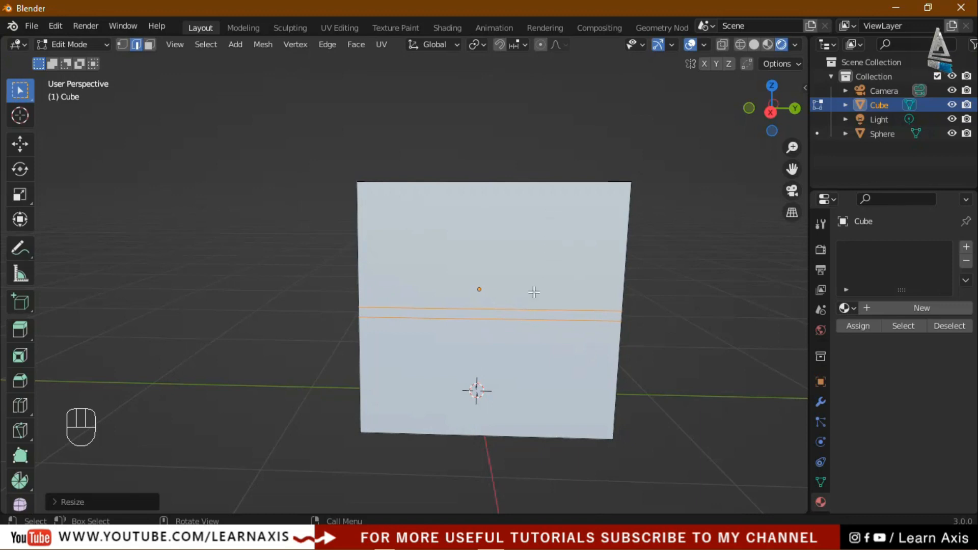
pyautogui.press('g')
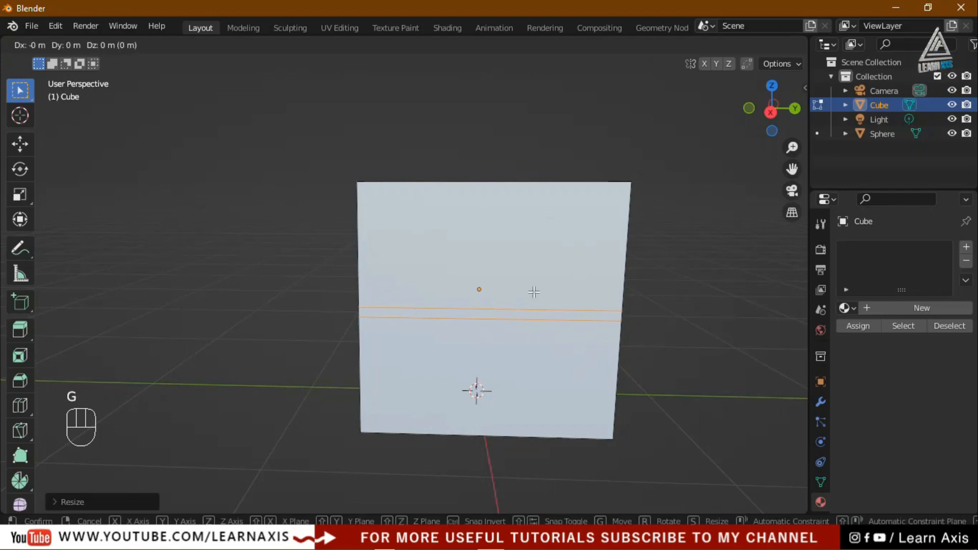
pyautogui.press('z')
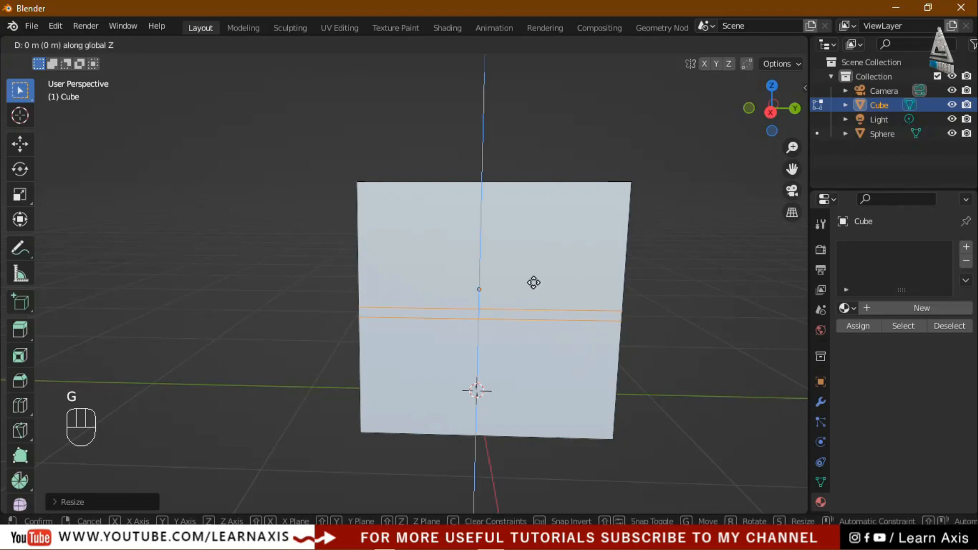
pyautogui.click(540, 230)
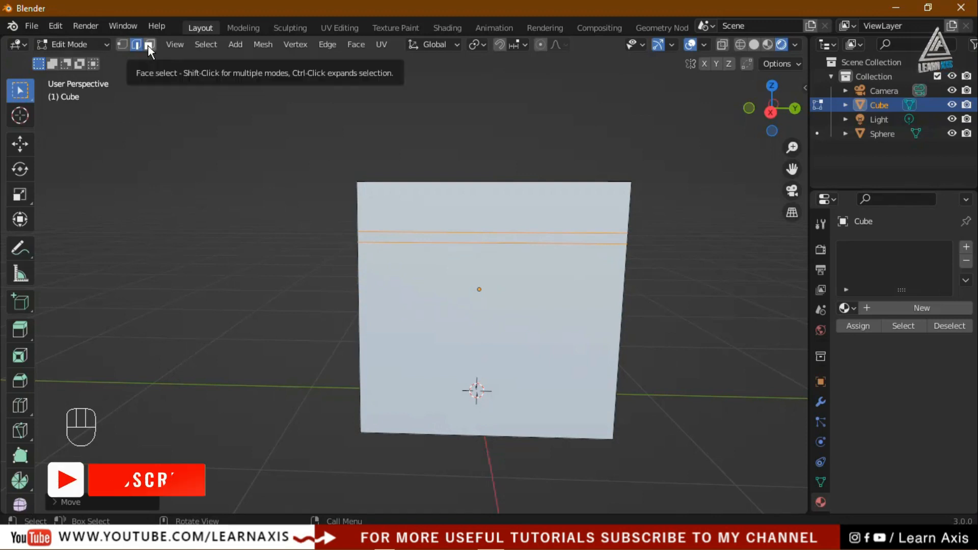
# In face select mode, select all of the cube's faces except the narrow band running around it.
pyautogui.click(149, 46)
pyautogui.moveTo(615, 325); pyautogui.dragTo(651, 335, button='middle')
pyautogui.press('a')
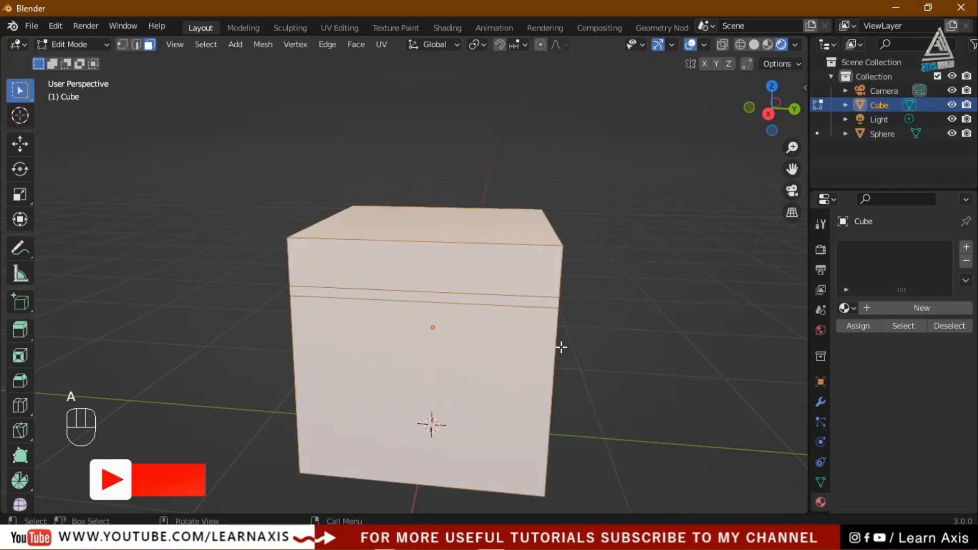
pyautogui.moveTo(574, 405); pyautogui.dragTo(549, 379, button='middle')
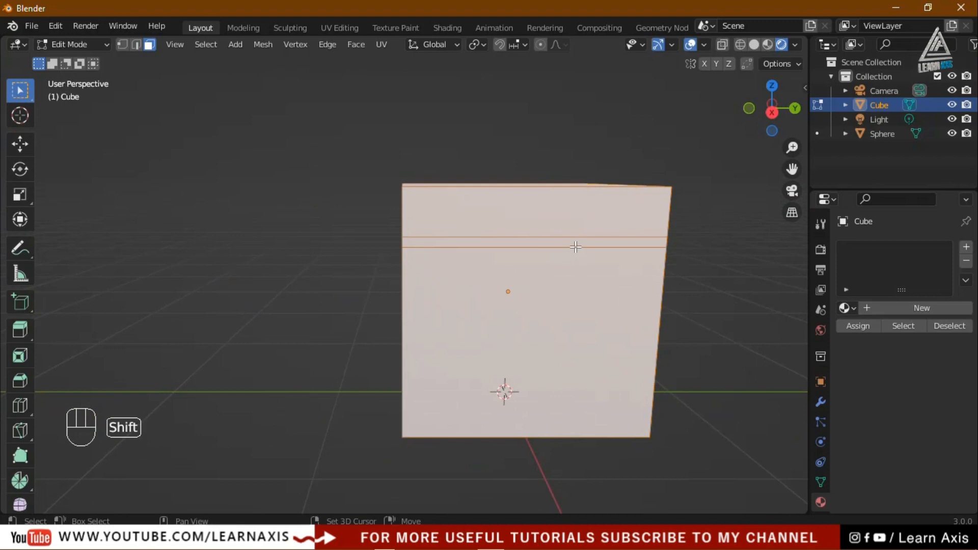
pyautogui.moveTo(434, 301); pyautogui.dragTo(620, 288, button='middle')
pyautogui.keyDown('shift'); pyautogui.click(709, 271); pyautogui.keyUp('shift')
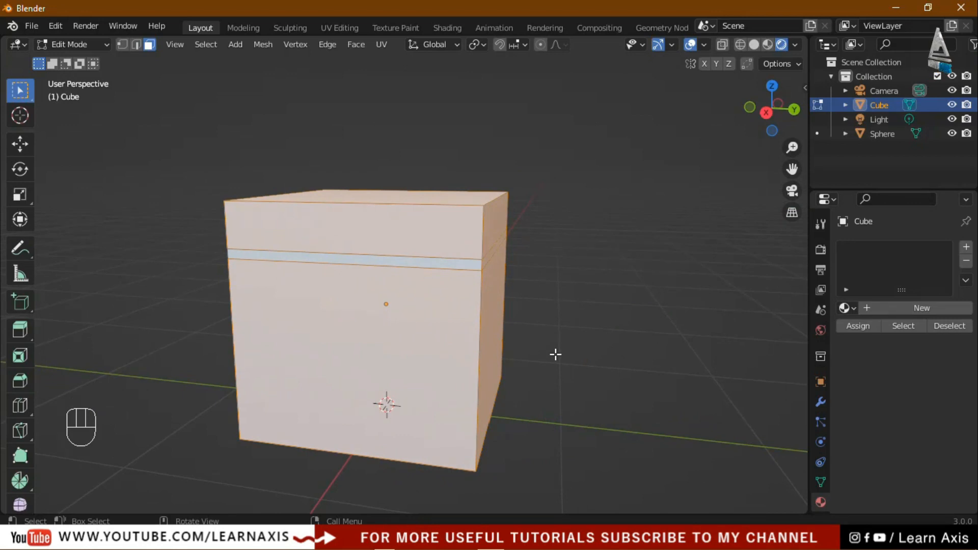
pyautogui.keyDown('shift'); pyautogui.moveTo(548, 338); pyautogui.dragTo(258, 300, button='middle'); pyautogui.keyUp('shift')
pyautogui.scroll(4, 265, 302)
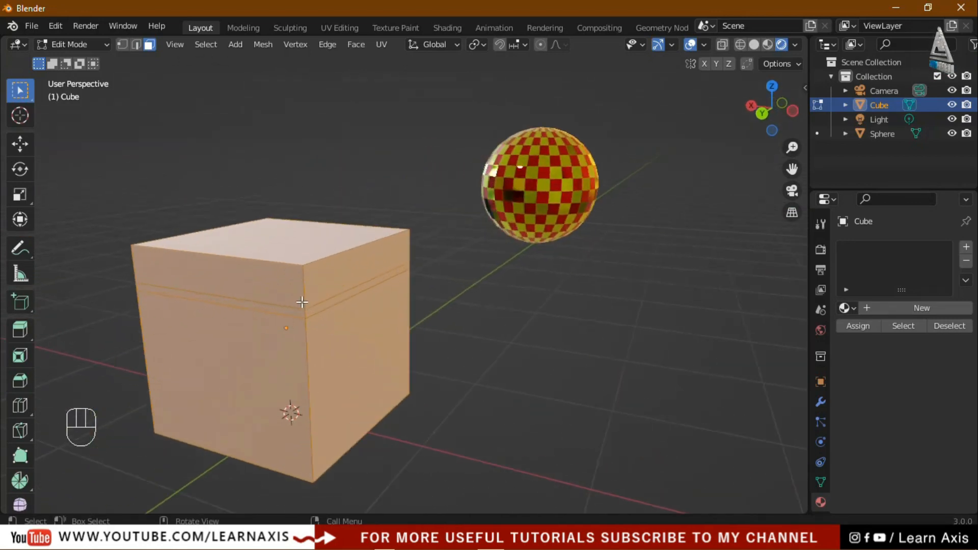
# Add a new material to the cube and set its base color to black.
pyautogui.click(967, 247)
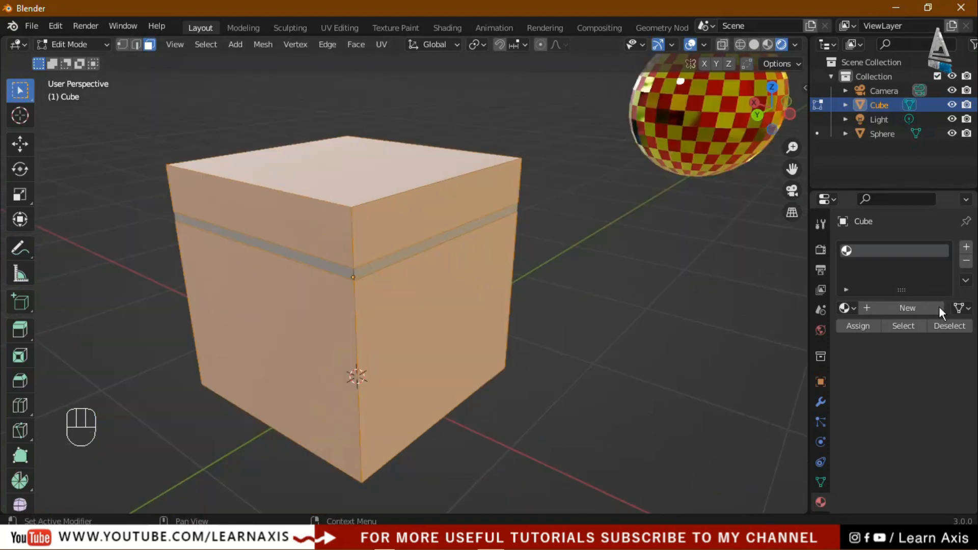
pyautogui.click(905, 308)
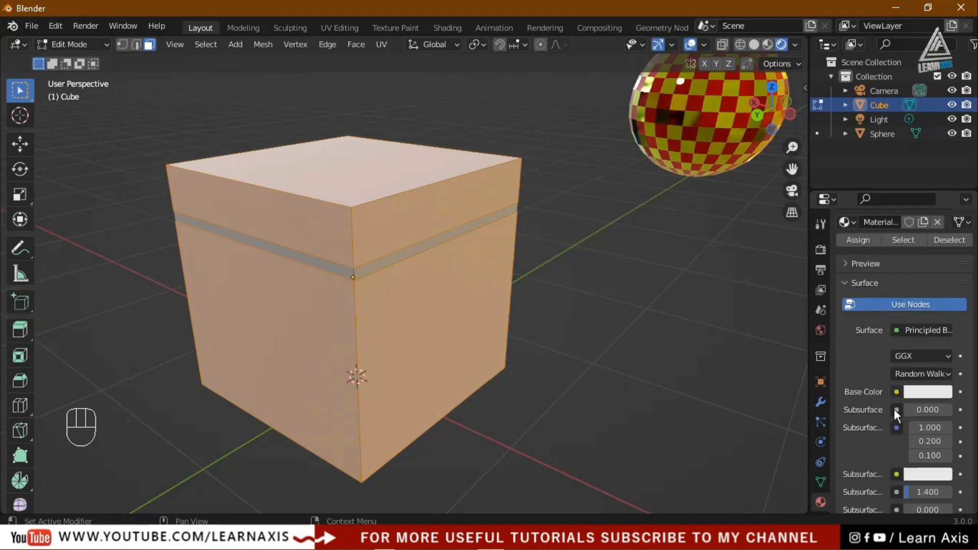
pyautogui.click(932, 392)
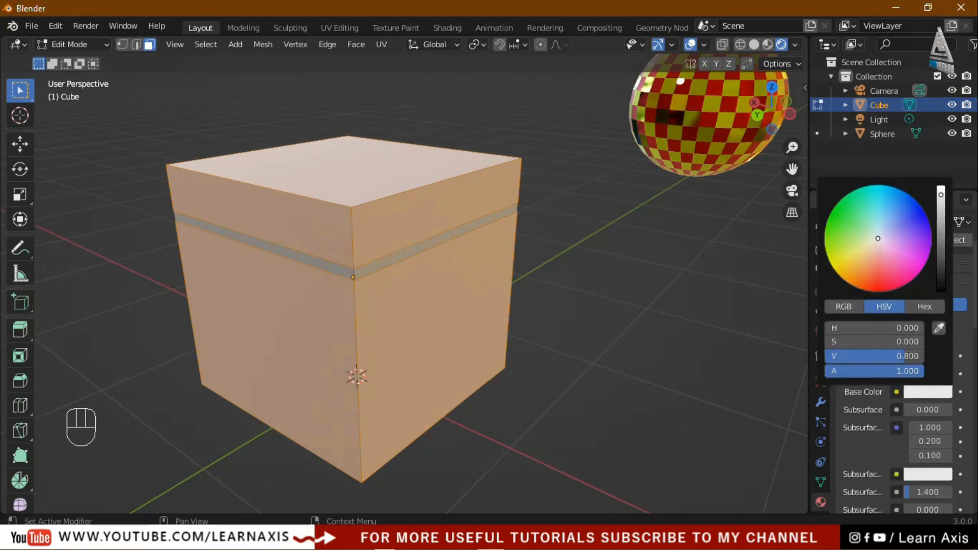
pyautogui.moveTo(939, 240); pyautogui.dragTo(941, 291)
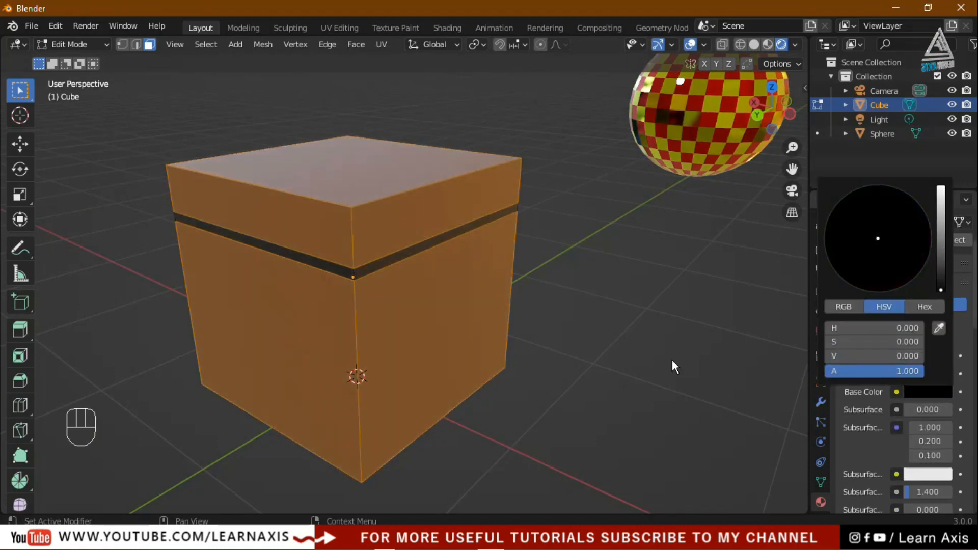
# Set the black material's roughness to 0.1 and assign it to the selected faces, ending with nothing selected.
pyautogui.scroll(-7, 897, 418)
pyautogui.scroll(-2, 898, 420)
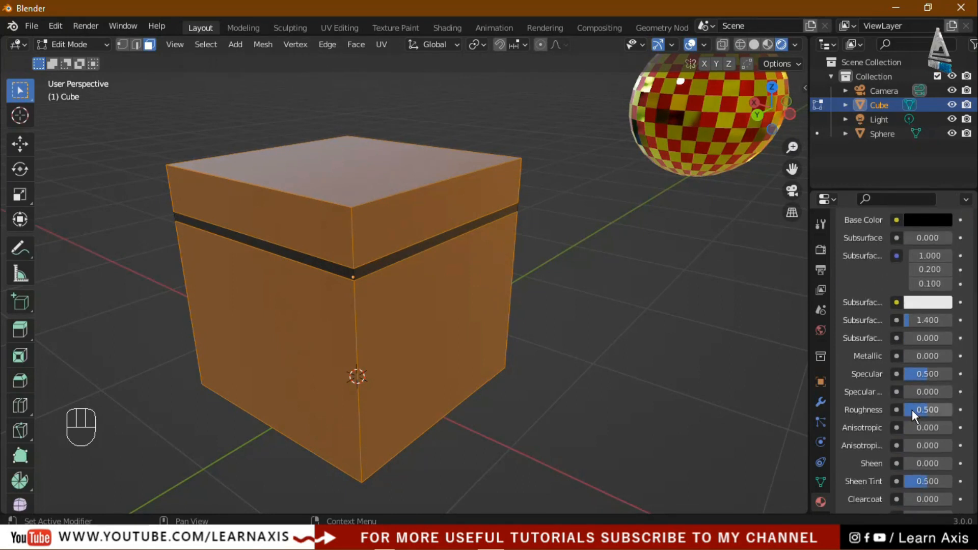
pyautogui.doubleClick(917, 410)
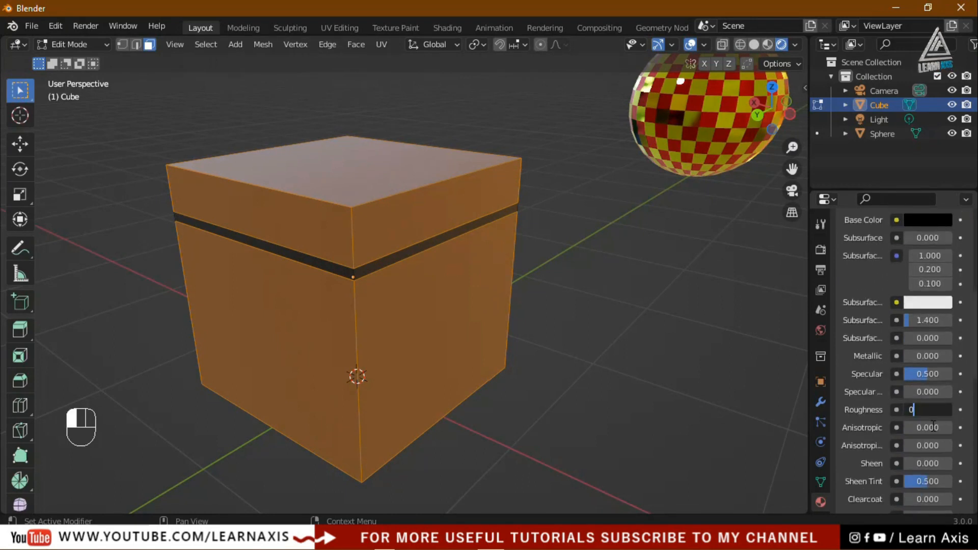
pyautogui.write('0.1')
pyautogui.press('Return')
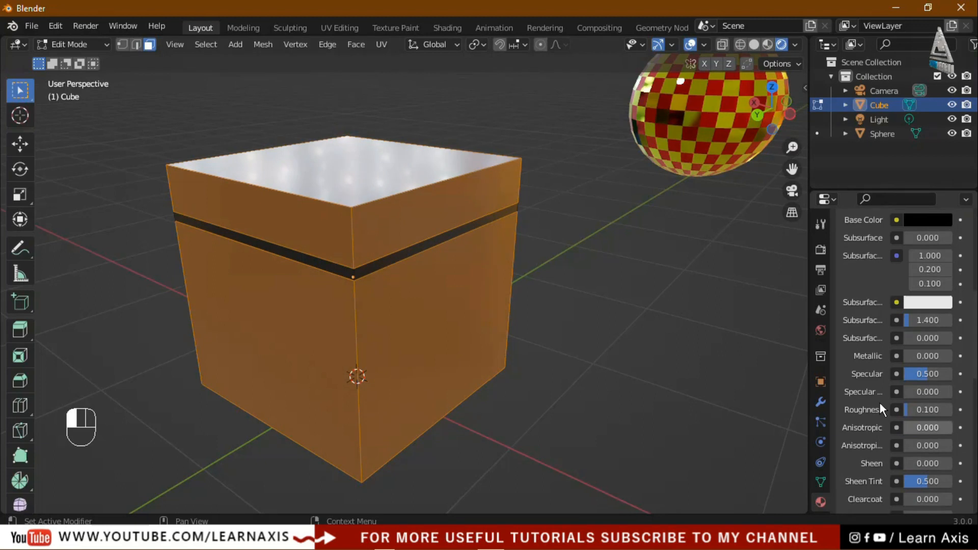
pyautogui.scroll(10, 888, 346)
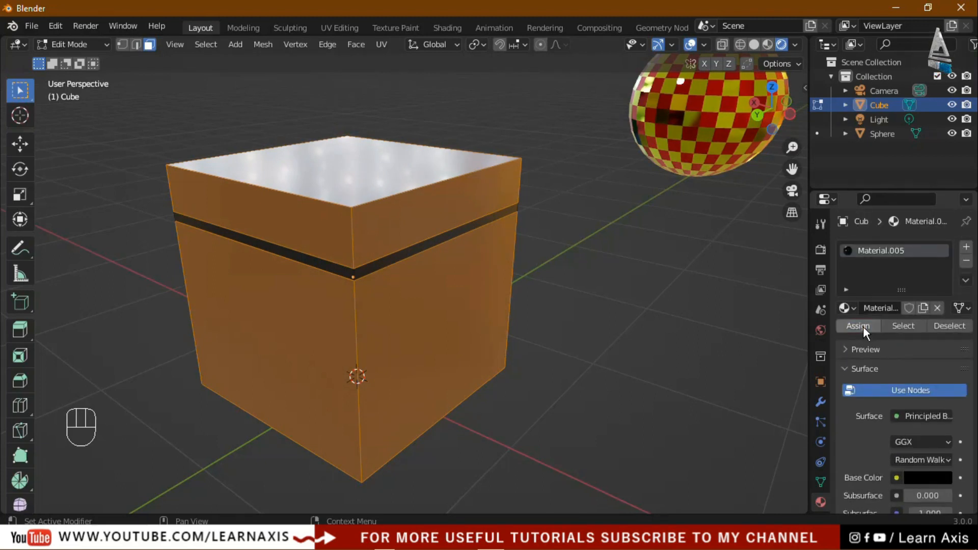
pyautogui.click(590, 323)
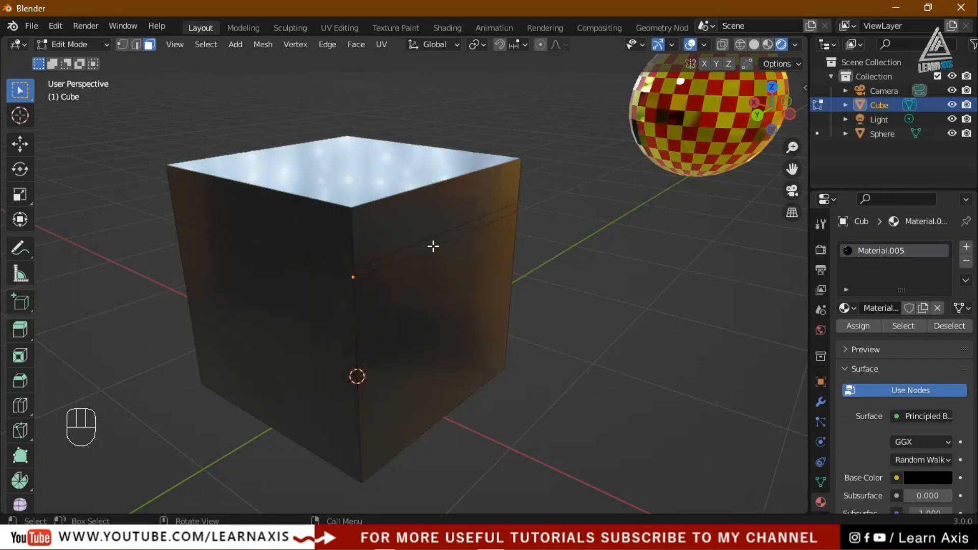
# Isolate the cube in Local View and select the faces of the narrow band all around it.
pyautogui.click(427, 247)
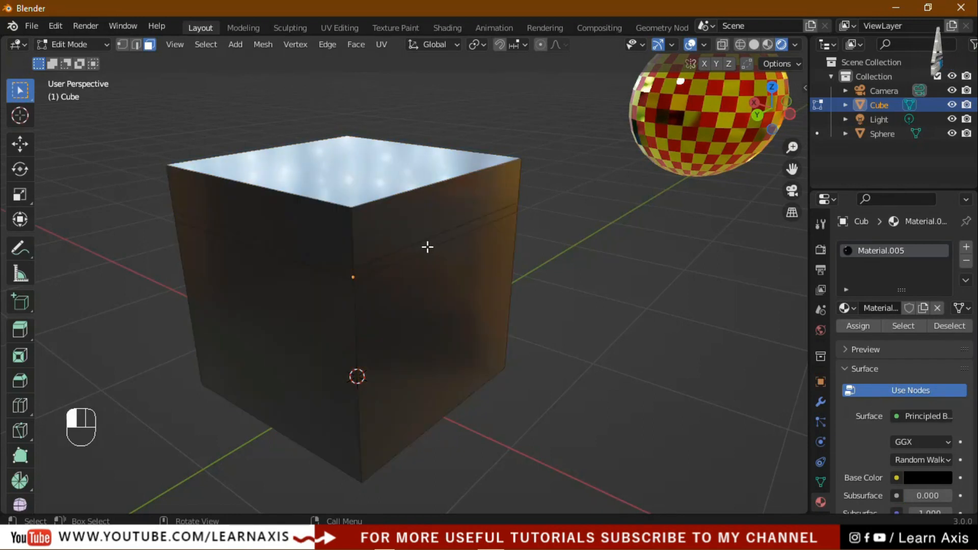
pyautogui.keyDown('shift'); pyautogui.click(317, 263); pyautogui.keyUp('shift')
pyautogui.moveTo(249, 286); pyautogui.dragTo(269, 332, button='middle')
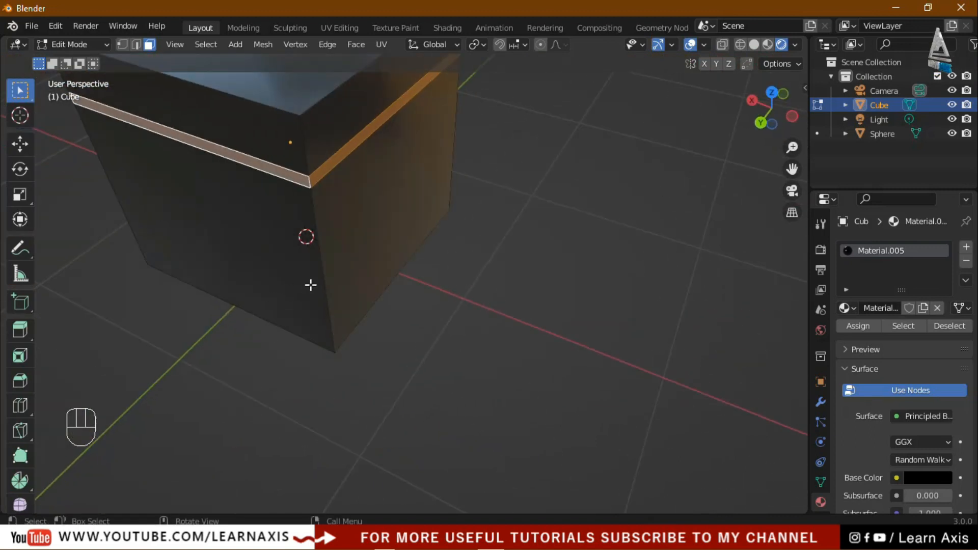
pyautogui.press('KP_Divide')
pyautogui.moveTo(382, 326); pyautogui.dragTo(559, 271, button='middle')
pyautogui.moveTo(450, 256); pyautogui.dragTo(510, 277, button='middle')
pyautogui.keyDown('alt'); pyautogui.keyDown('shift'); pyautogui.click(482, 246); pyautogui.keyUp('shift'); pyautogui.keyUp('alt')
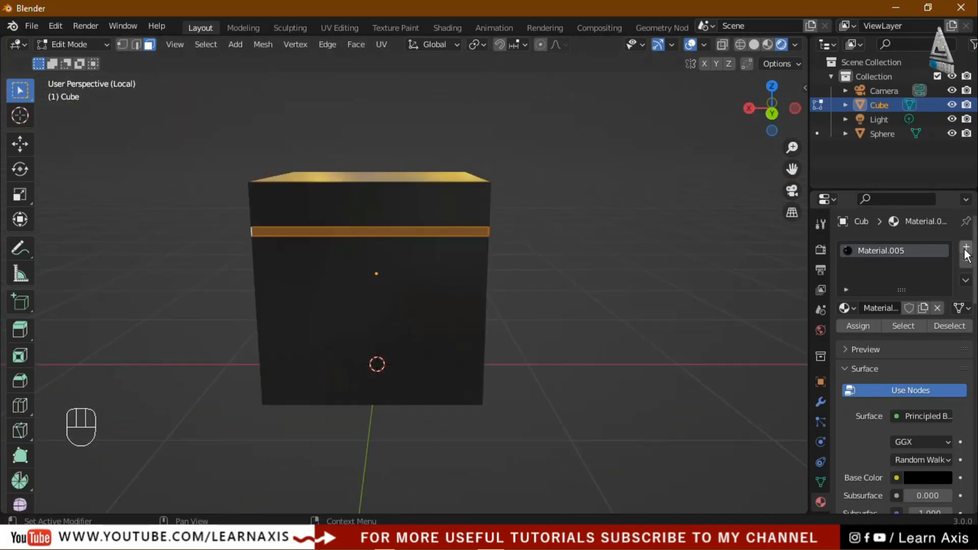
# Add a second material to the cube and set its base color to bright green with hue 0.335, saturation 1 and value 1.
pyautogui.click(965, 250)
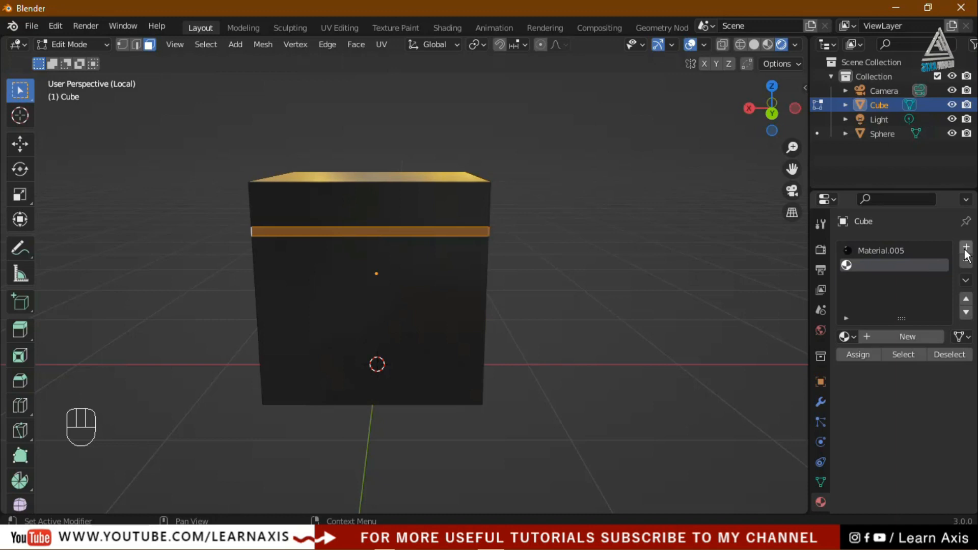
pyautogui.click(912, 338)
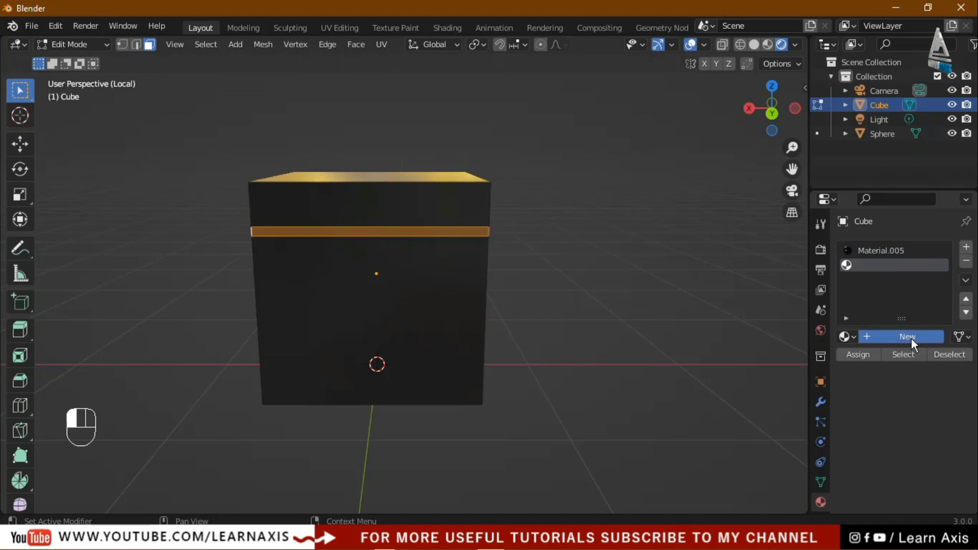
pyautogui.scroll(-6, 894, 395)
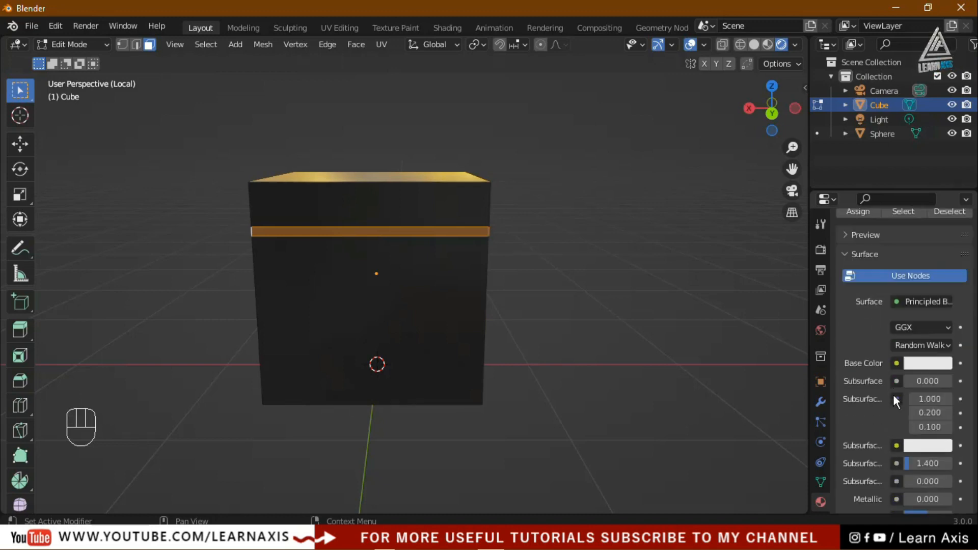
pyautogui.click(933, 335)
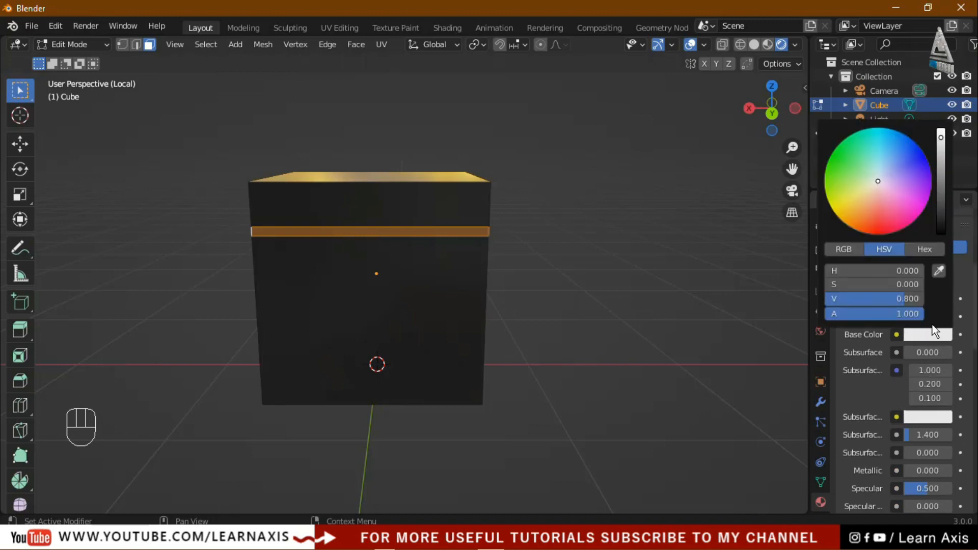
pyautogui.click(837, 157)
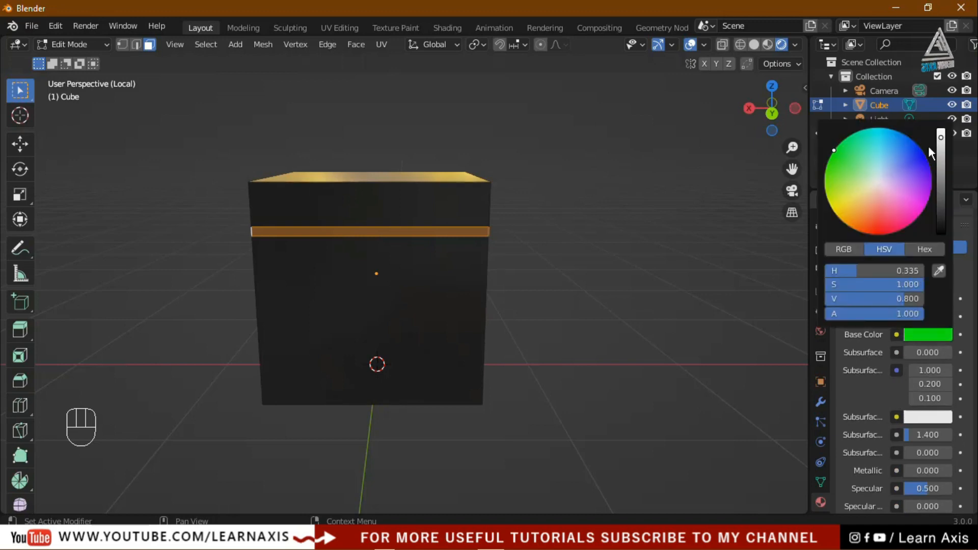
pyautogui.moveTo(942, 137); pyautogui.dragTo(942, 131)
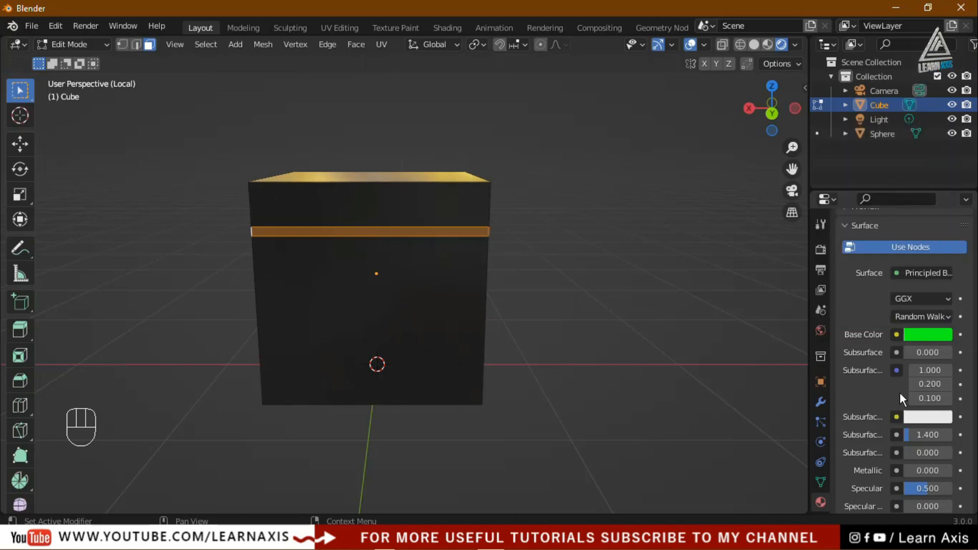
# Copy the hex code 00FF17 from the green material's base color.
pyautogui.scroll(-12, 900, 392)
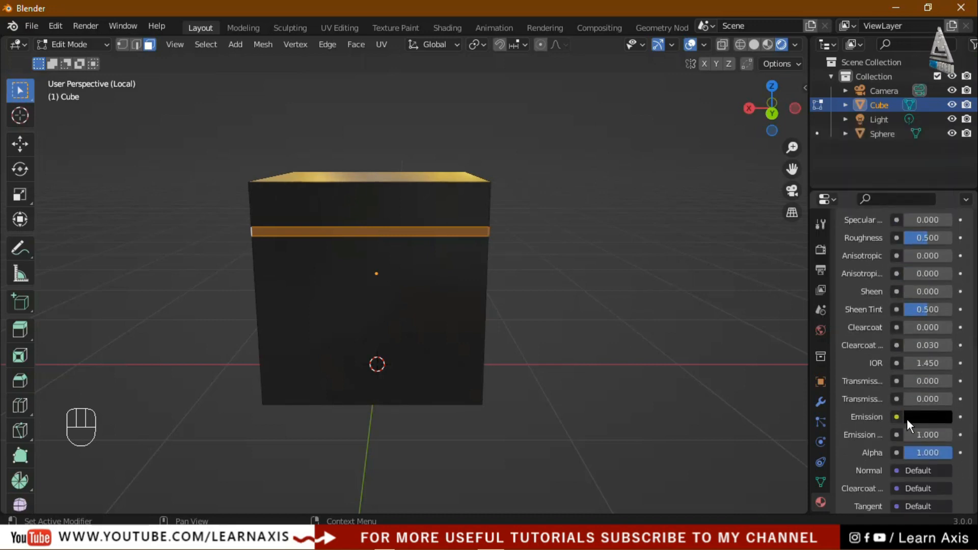
pyautogui.scroll(12, 943, 326)
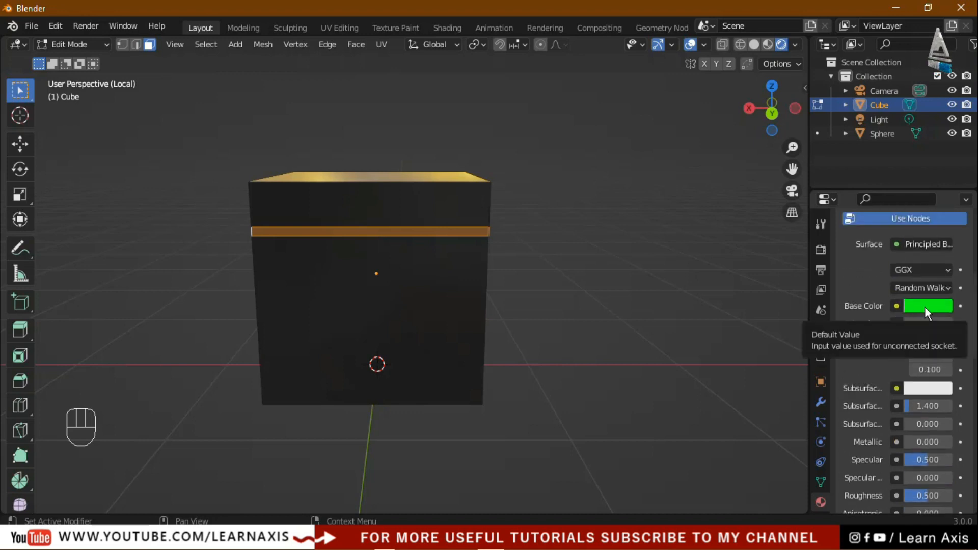
pyautogui.click(925, 307)
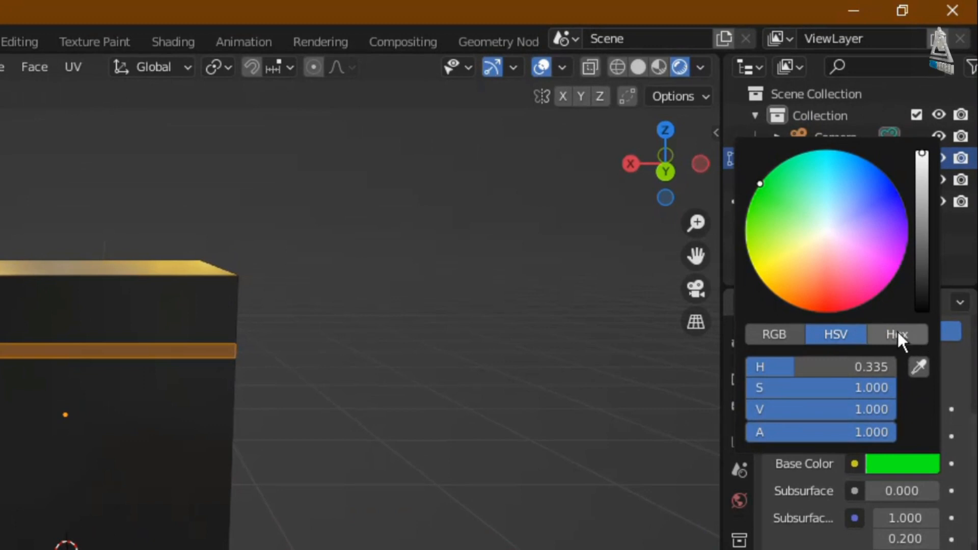
pyautogui.click(901, 334)
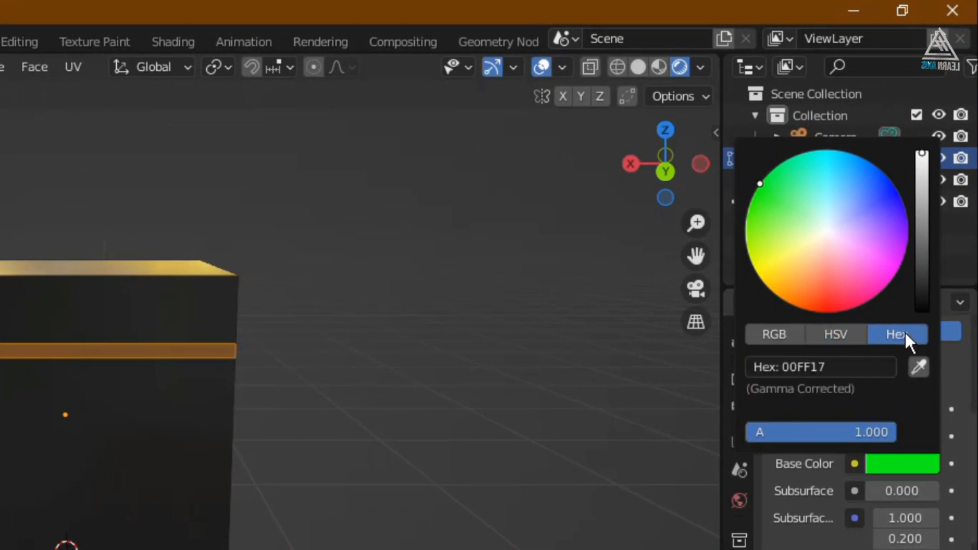
pyautogui.click(831, 366)
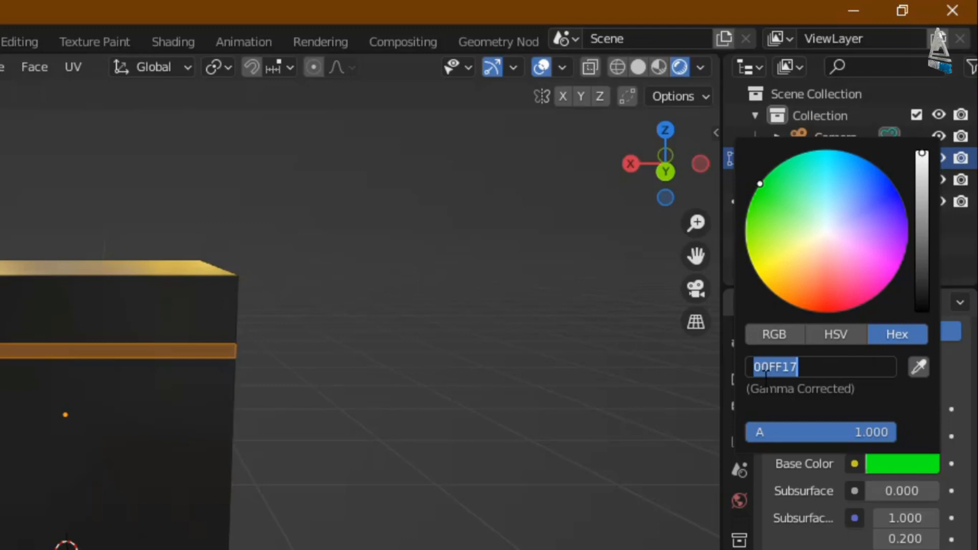
pyautogui.press('Return')
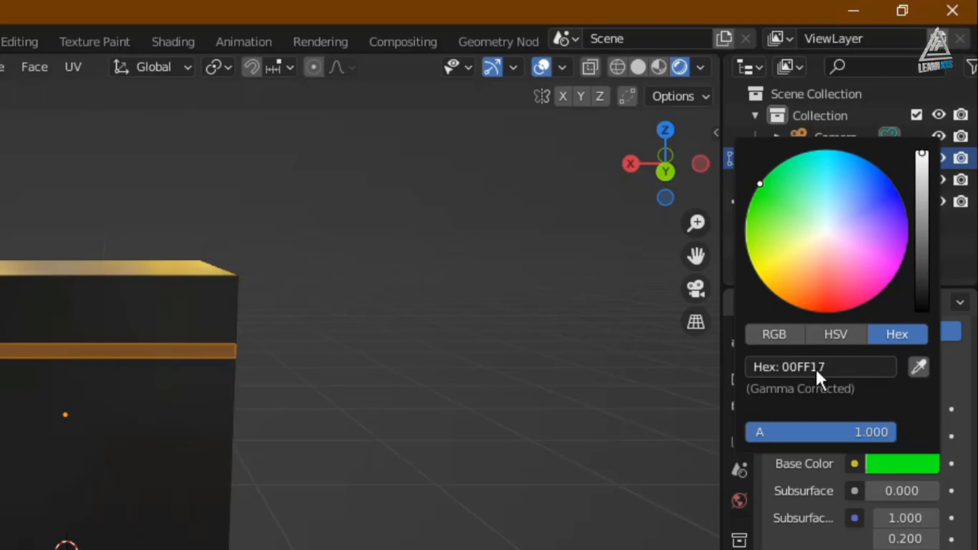
pyautogui.click(787, 366)
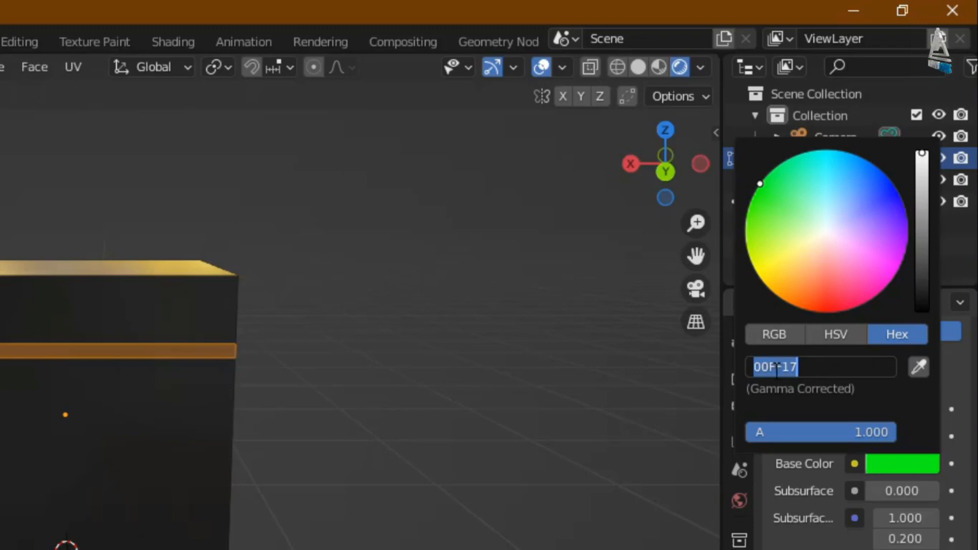
pyautogui.hotkey('ctrl', 'c')
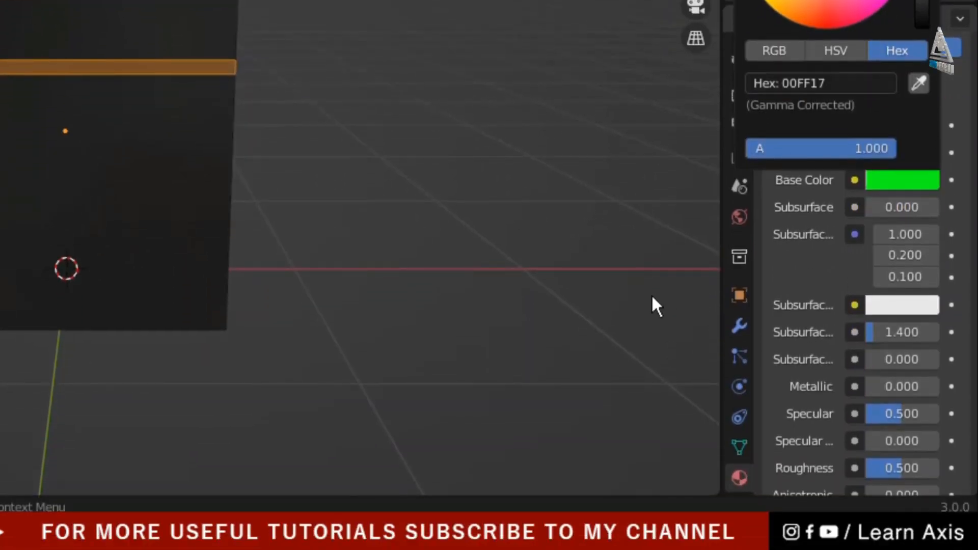
# Set the green material's emission color to the copied hex code 00FF17.
pyautogui.scroll(-10, 864, 301)
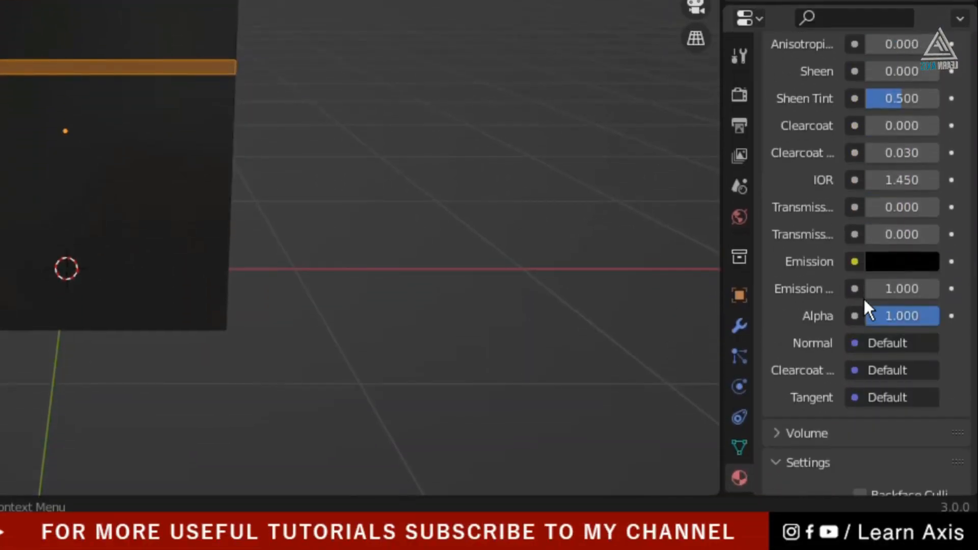
pyautogui.click(910, 260)
pyautogui.click(831, 163)
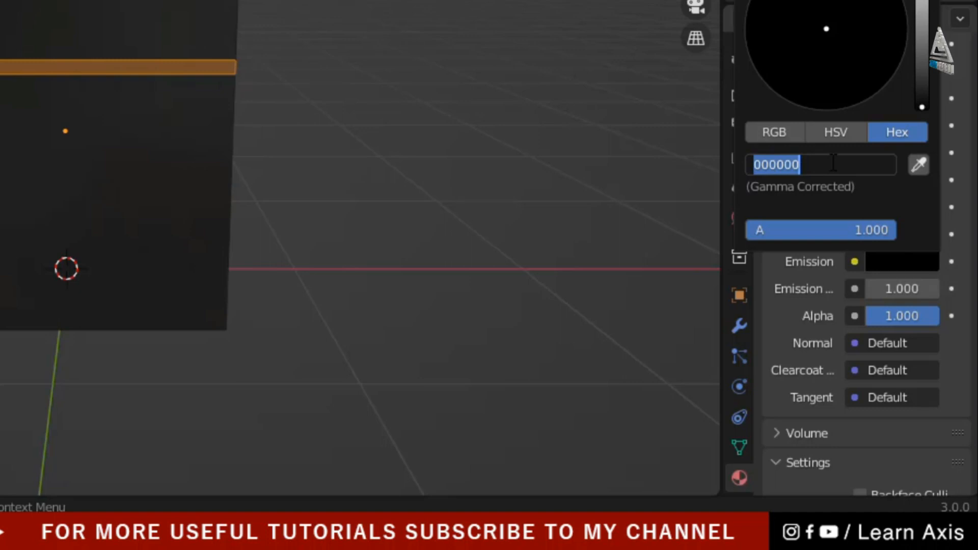
pyautogui.hotkey('ctrl', 'v')
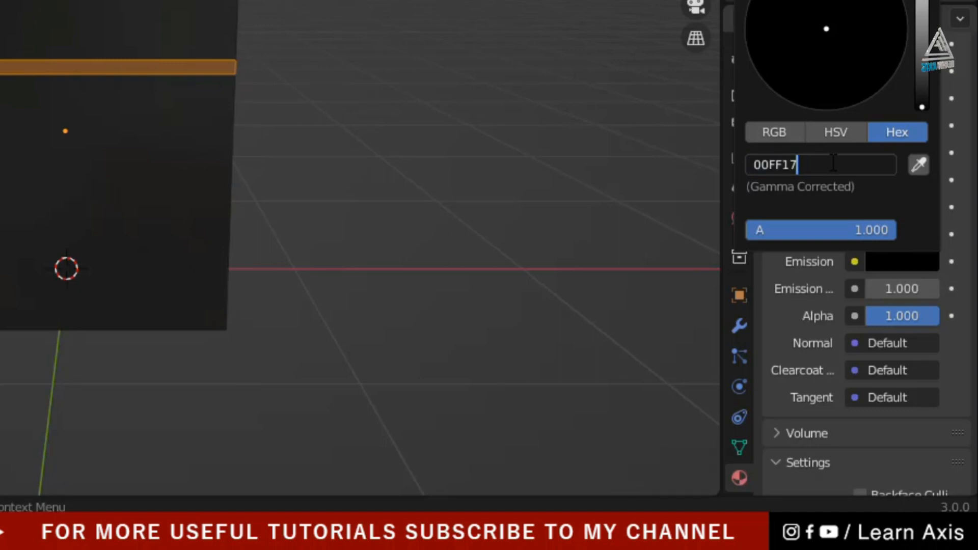
pyautogui.press('Return')
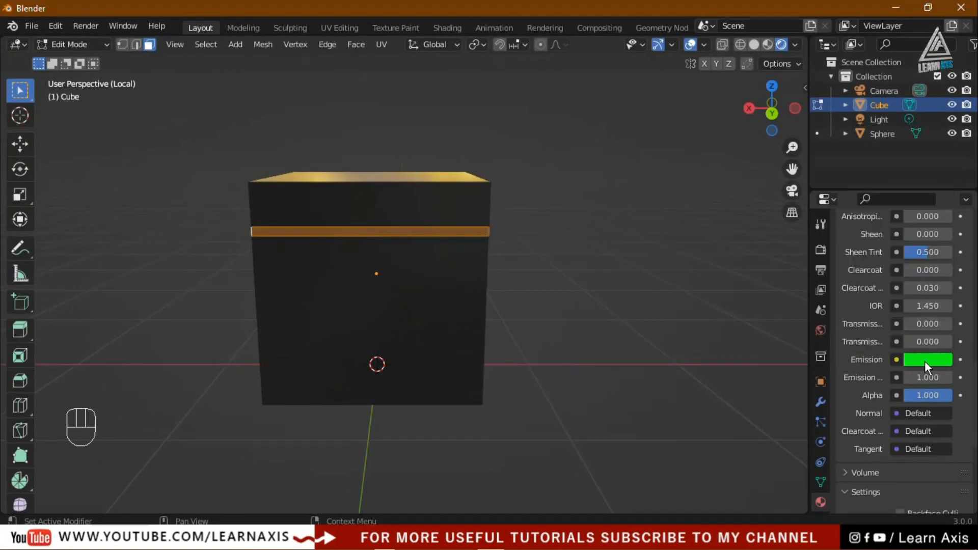
# Assign the green material to the selected band faces of the cube.
pyautogui.scroll(5, 930, 417)
pyautogui.scroll(10, 931, 417)
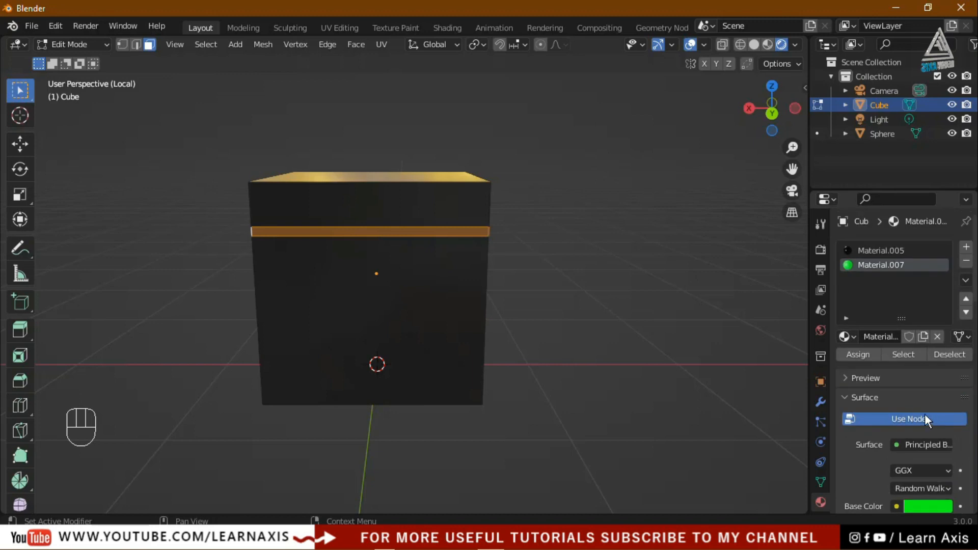
pyautogui.click(855, 356)
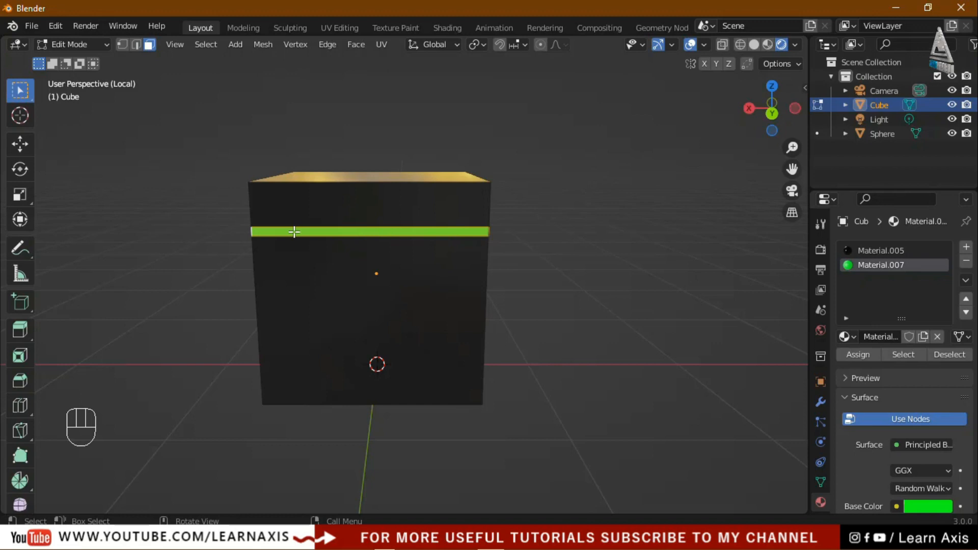
# Enable Bloom in the Eevee render settings and set the green material's emission strength to 3.
pyautogui.click(821, 254)
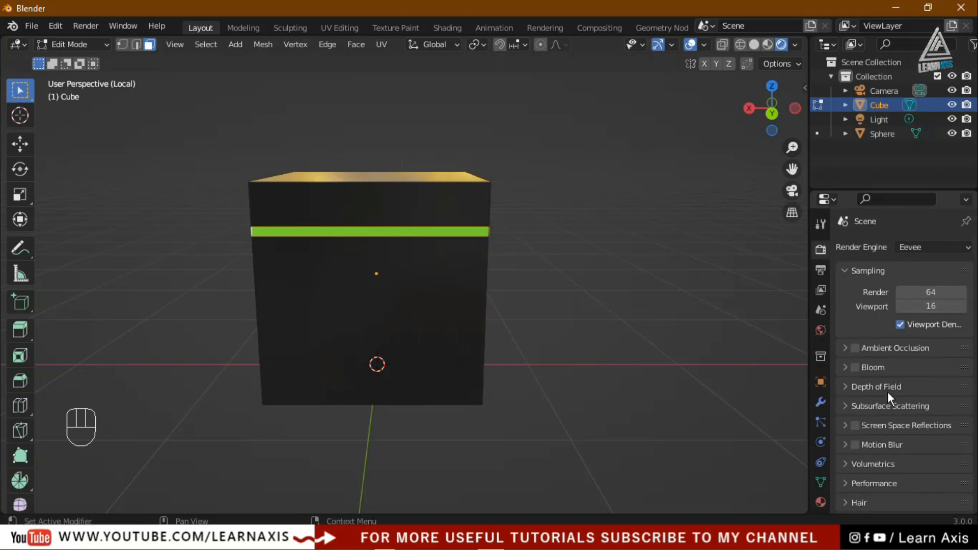
pyautogui.click(856, 367)
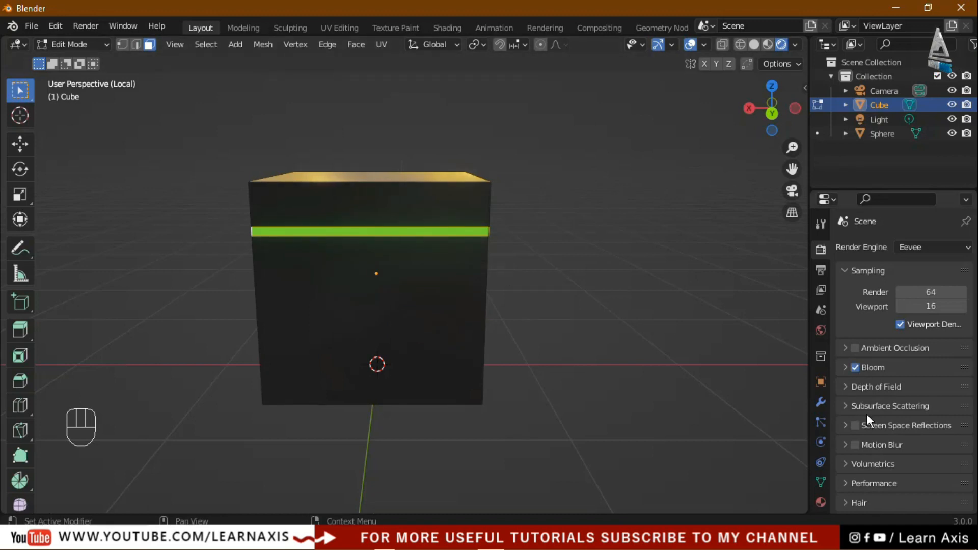
pyautogui.click(822, 502)
pyautogui.scroll(-10, 898, 436)
pyautogui.scroll(-18, 898, 436)
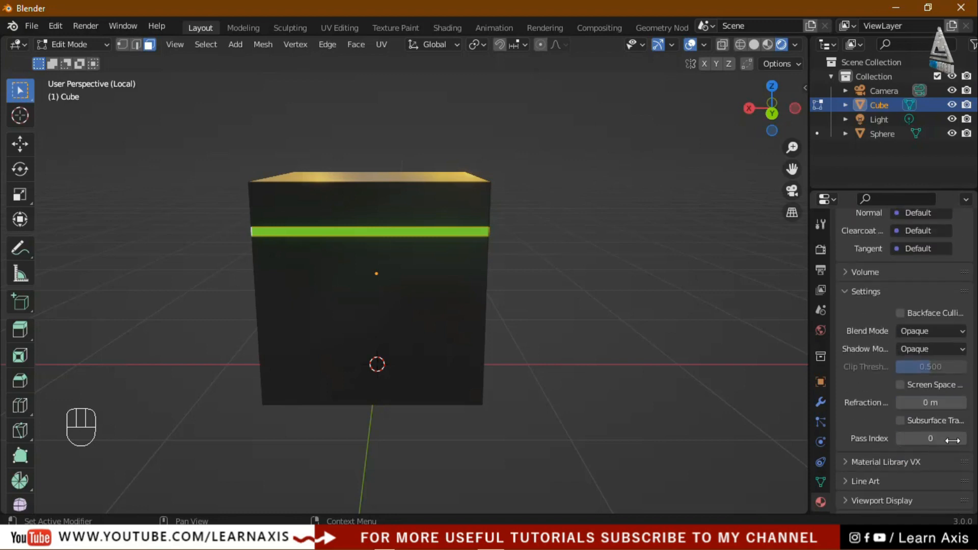
pyautogui.scroll(5, 922, 423)
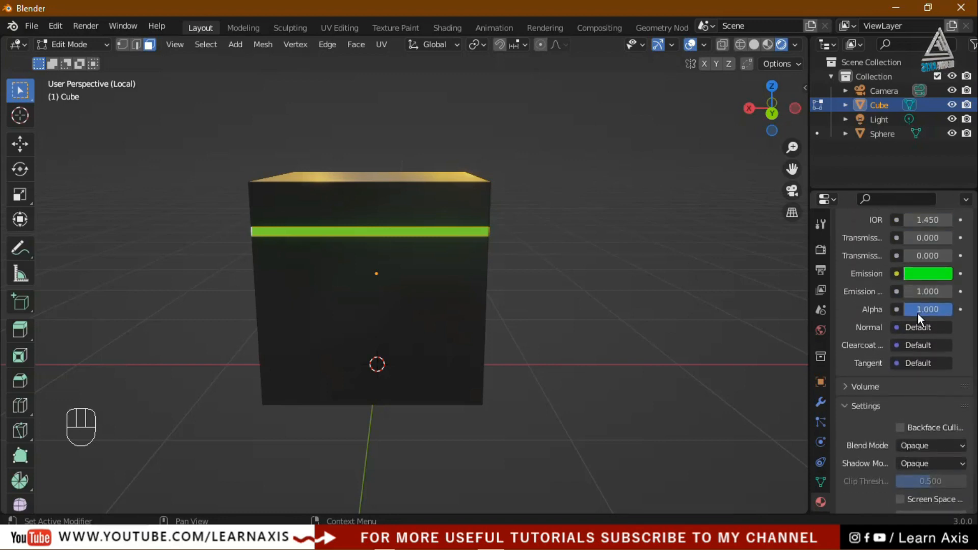
pyautogui.doubleClick(923, 291)
pyautogui.write('3')
pyautogui.press('Return')
# Return to Object Mode, deselect the cube and view its glowing band from an angle above one corner.
pyautogui.press('Tab')
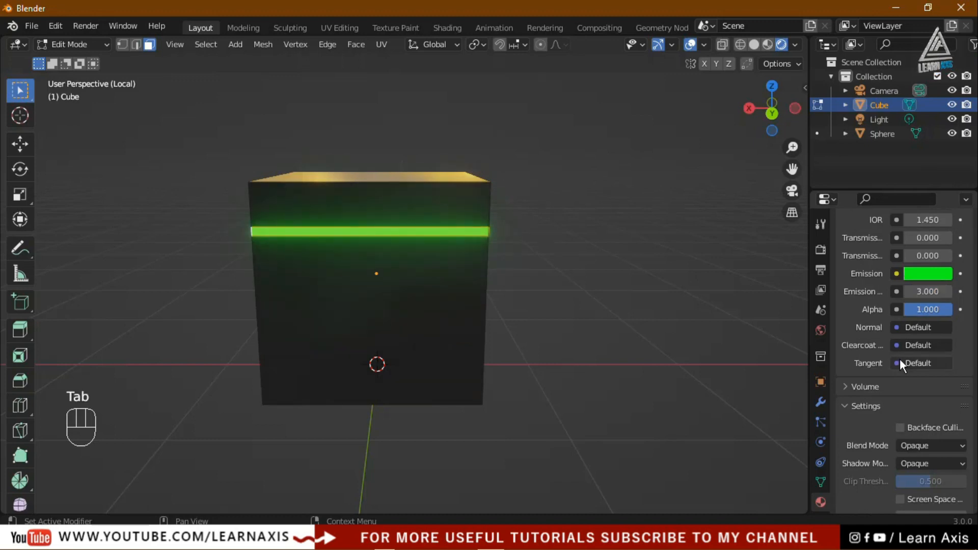
pyautogui.press('Tab')
pyautogui.click(569, 348)
pyautogui.moveTo(667, 381); pyautogui.dragTo(261, 403, button='middle')
pyautogui.scroll(-3, 399, 394)
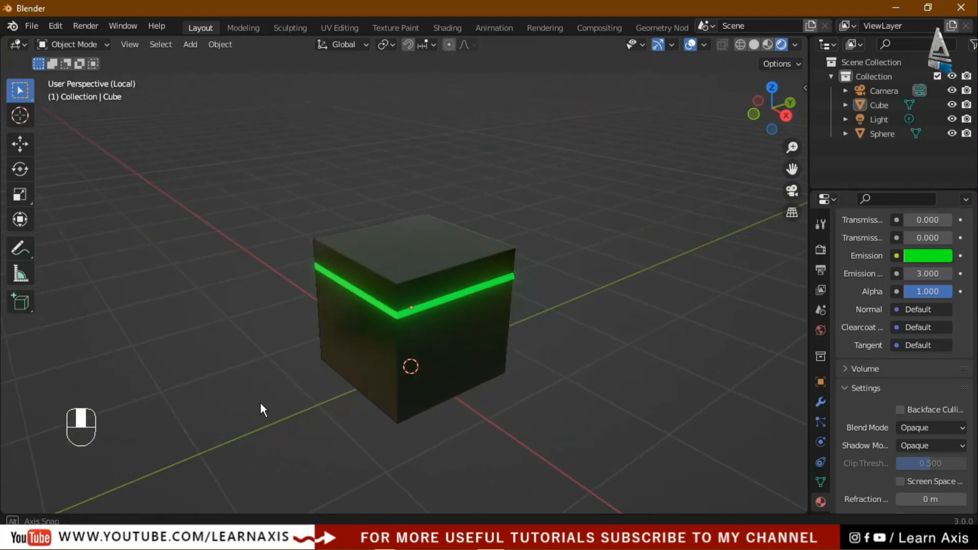